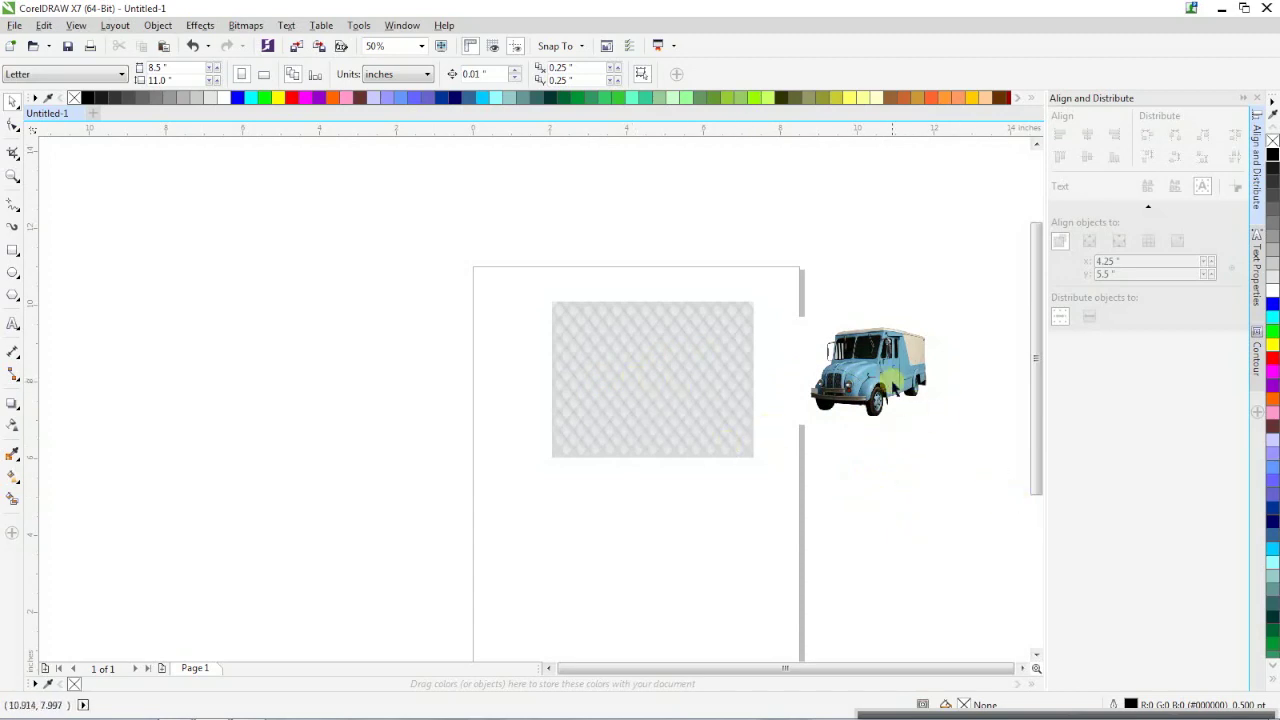
# Step: Move the milk truck image onto the quilted-pattern background rectangle and deselect it
pyautogui.moveTo(890, 376); pyautogui.dragTo(677, 391)
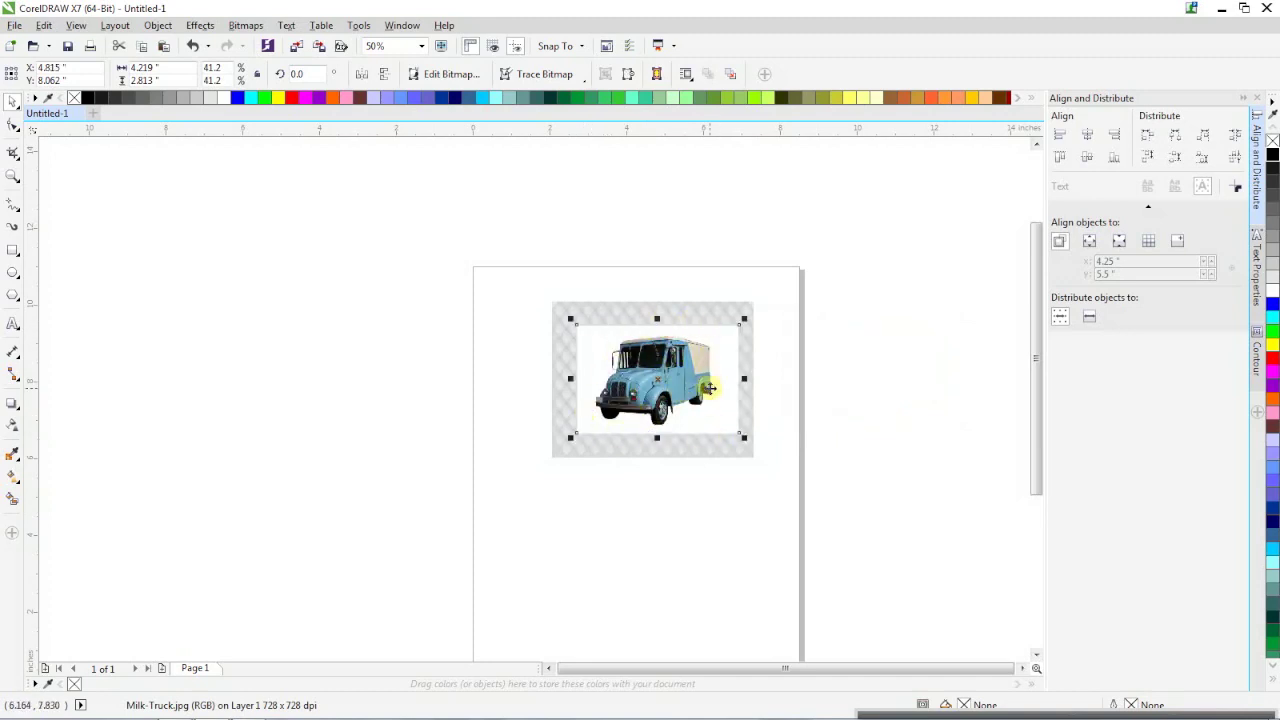
pyautogui.scroll(2, 709, 388)
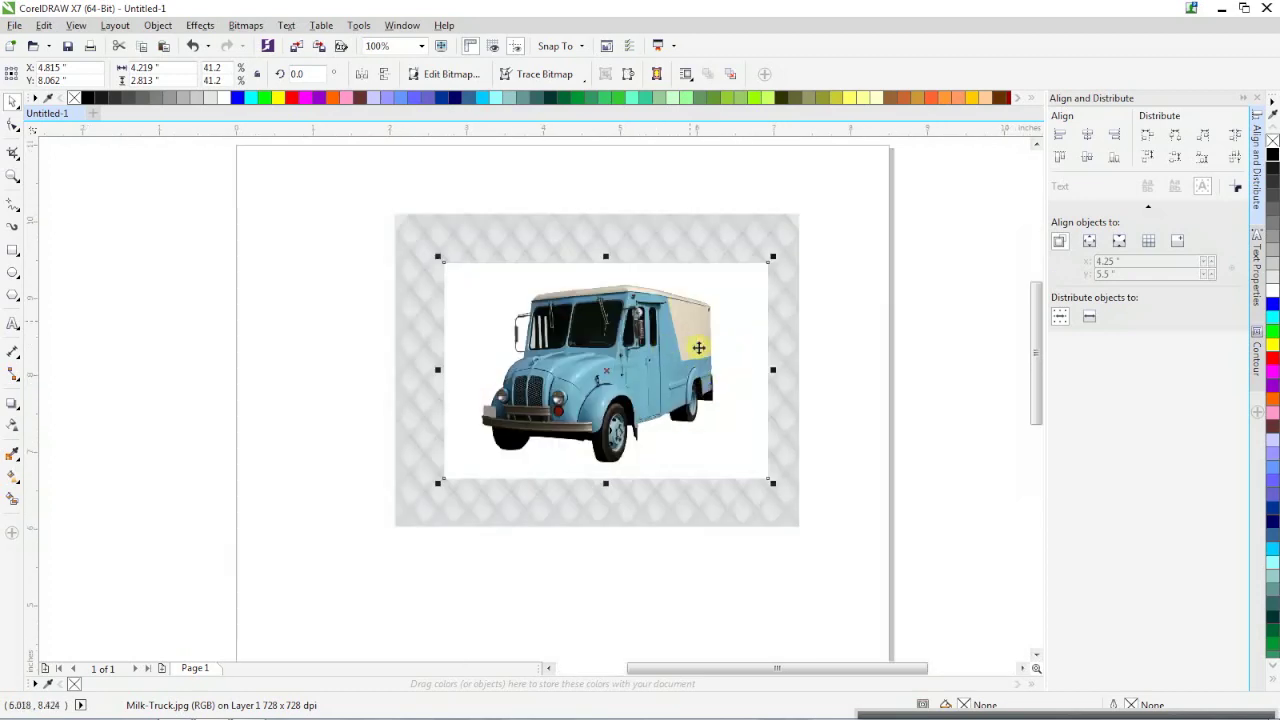
pyautogui.click(838, 396)
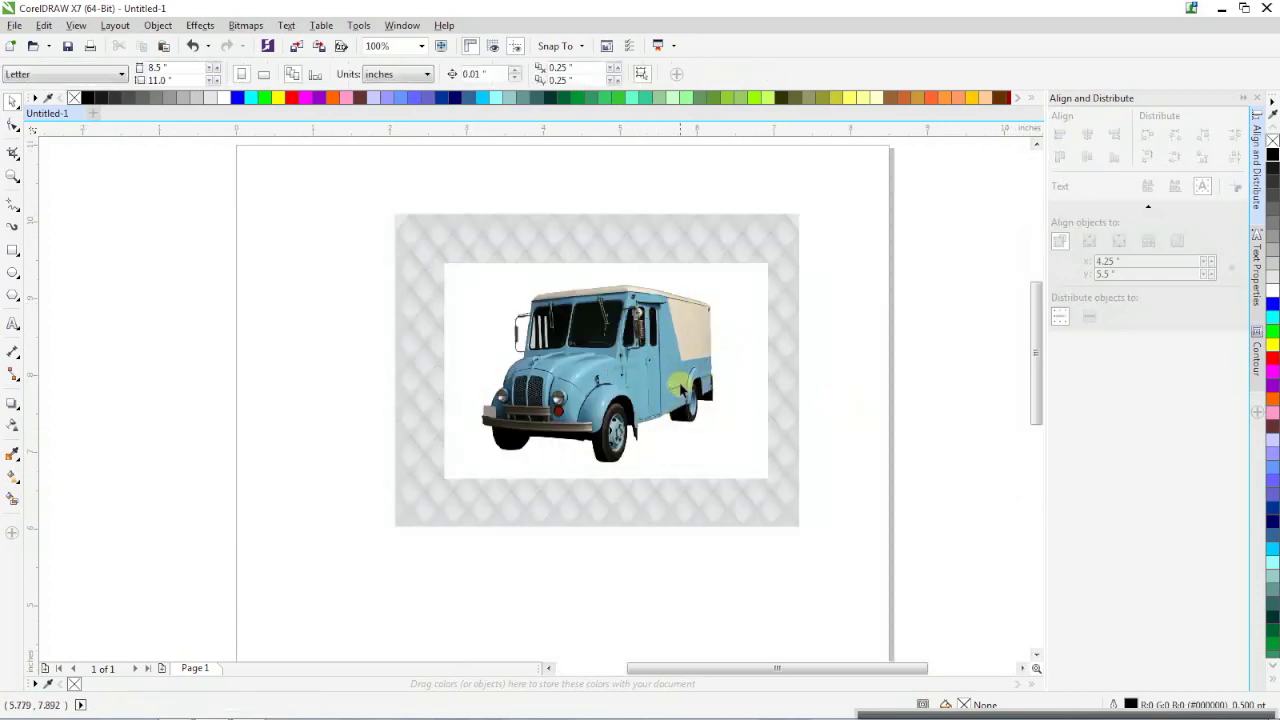
# Step: Open the milk truck bitmap for editing in Corel PHOTO-PAINT and start the Cutout Lab on it
pyautogui.click(676, 378)
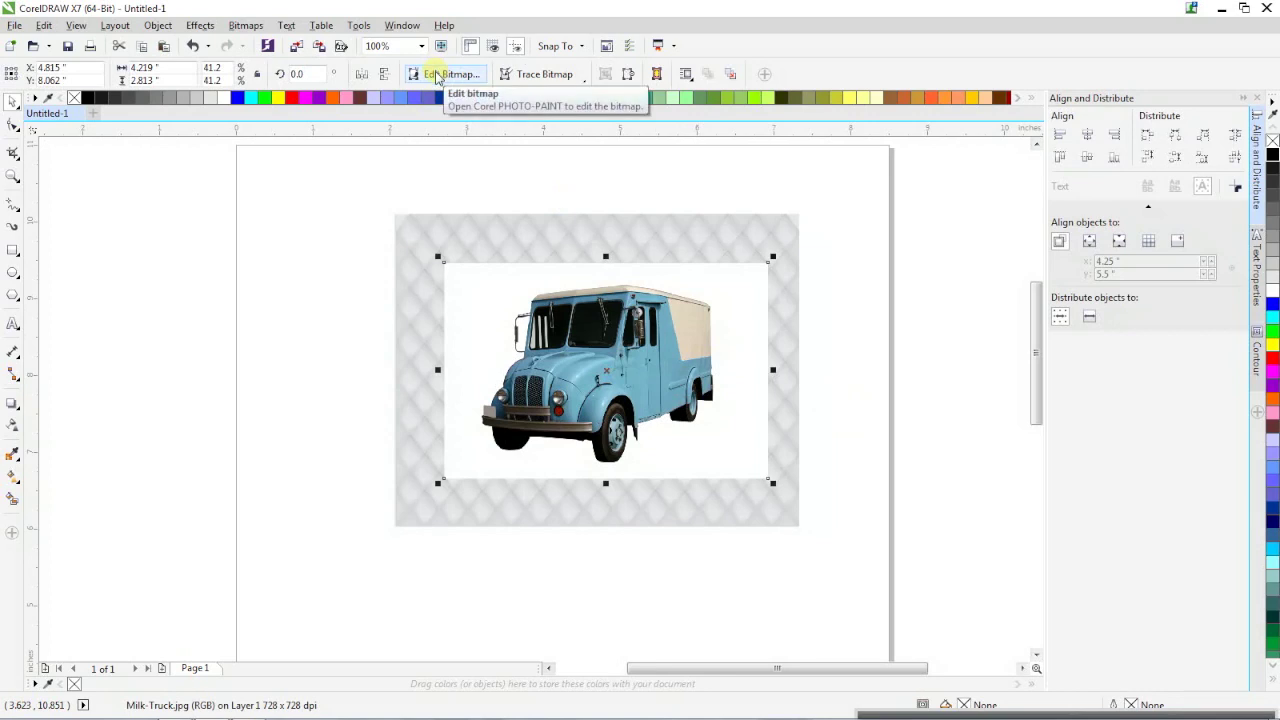
pyautogui.click(245, 25)
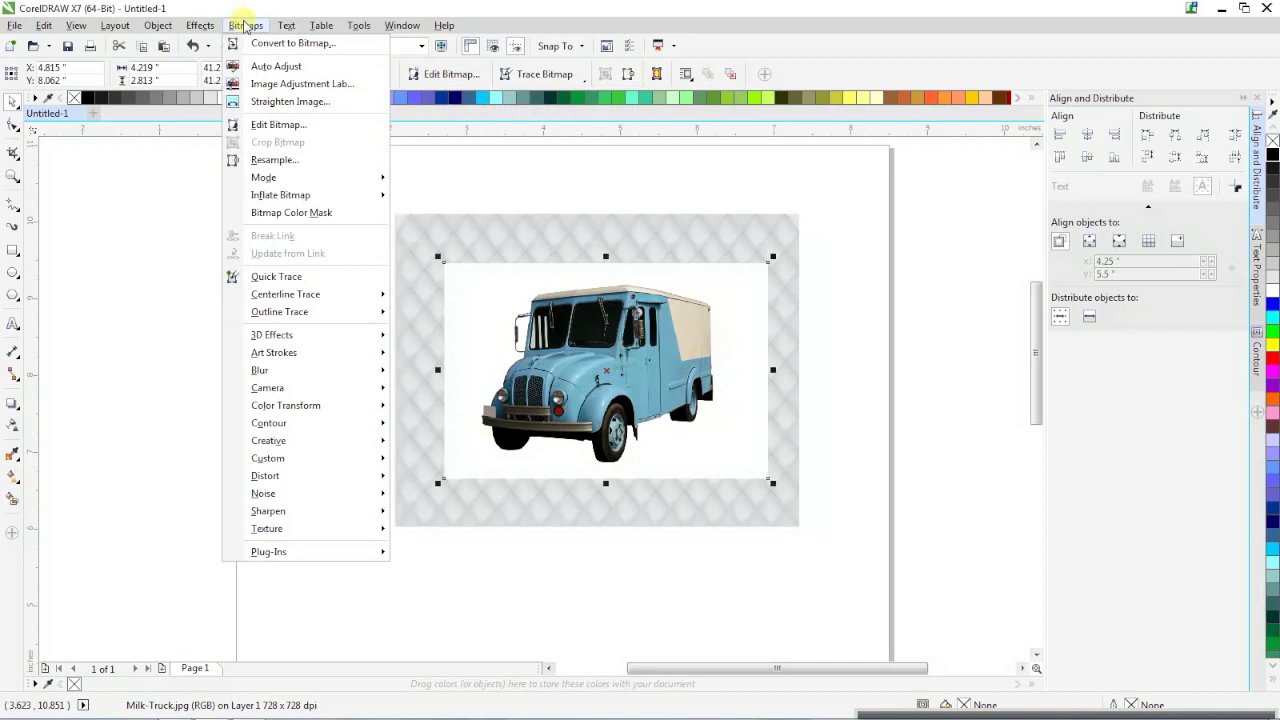
pyautogui.click(278, 130)
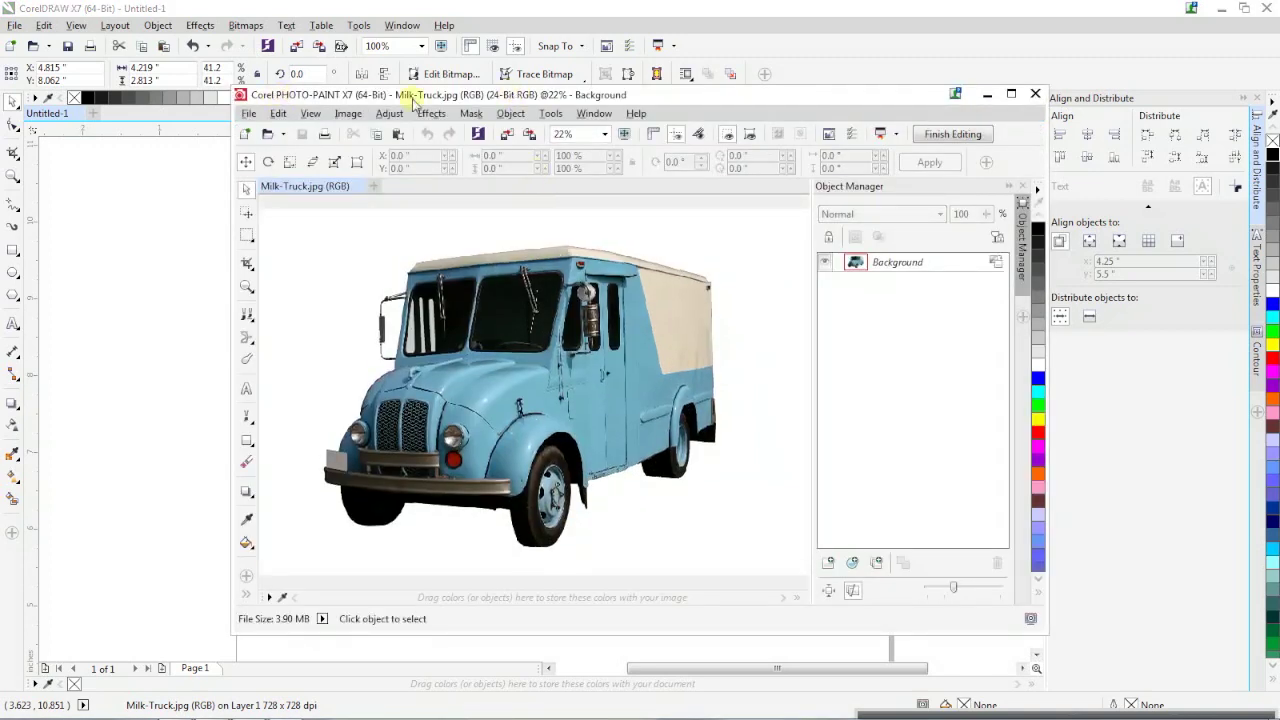
pyautogui.moveTo(412, 100); pyautogui.dragTo(355, 121)
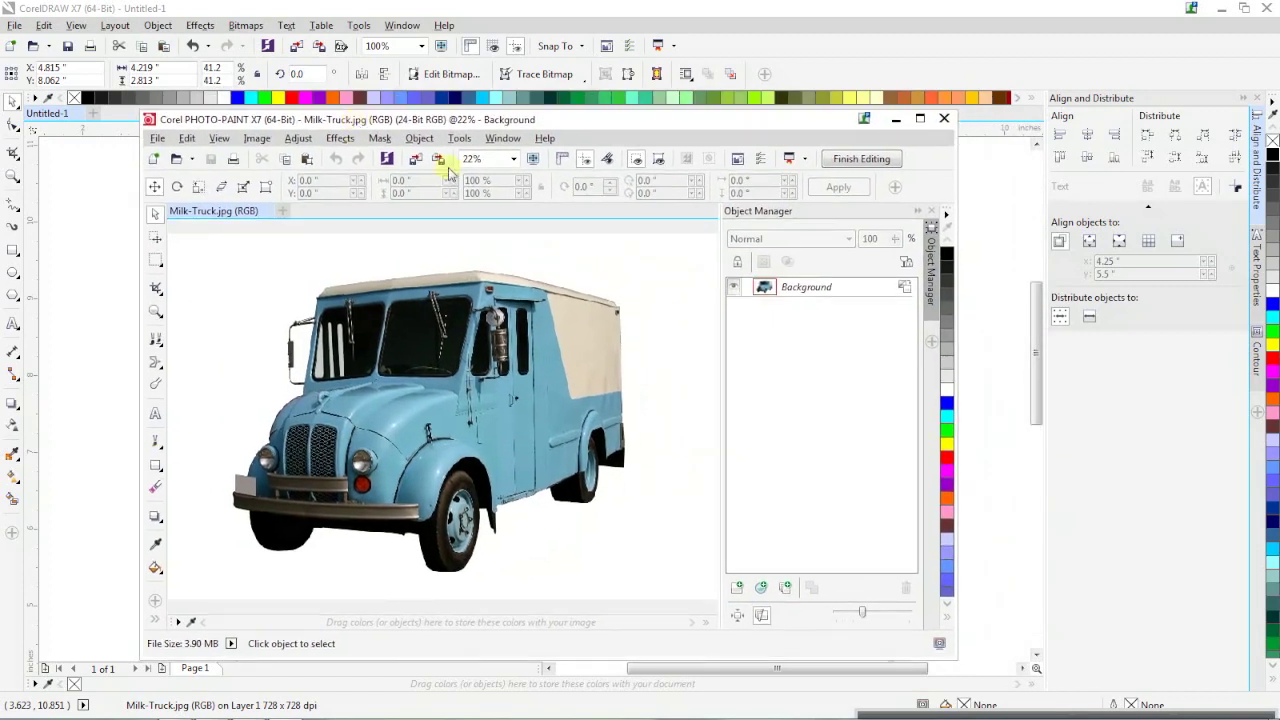
pyautogui.click(256, 139)
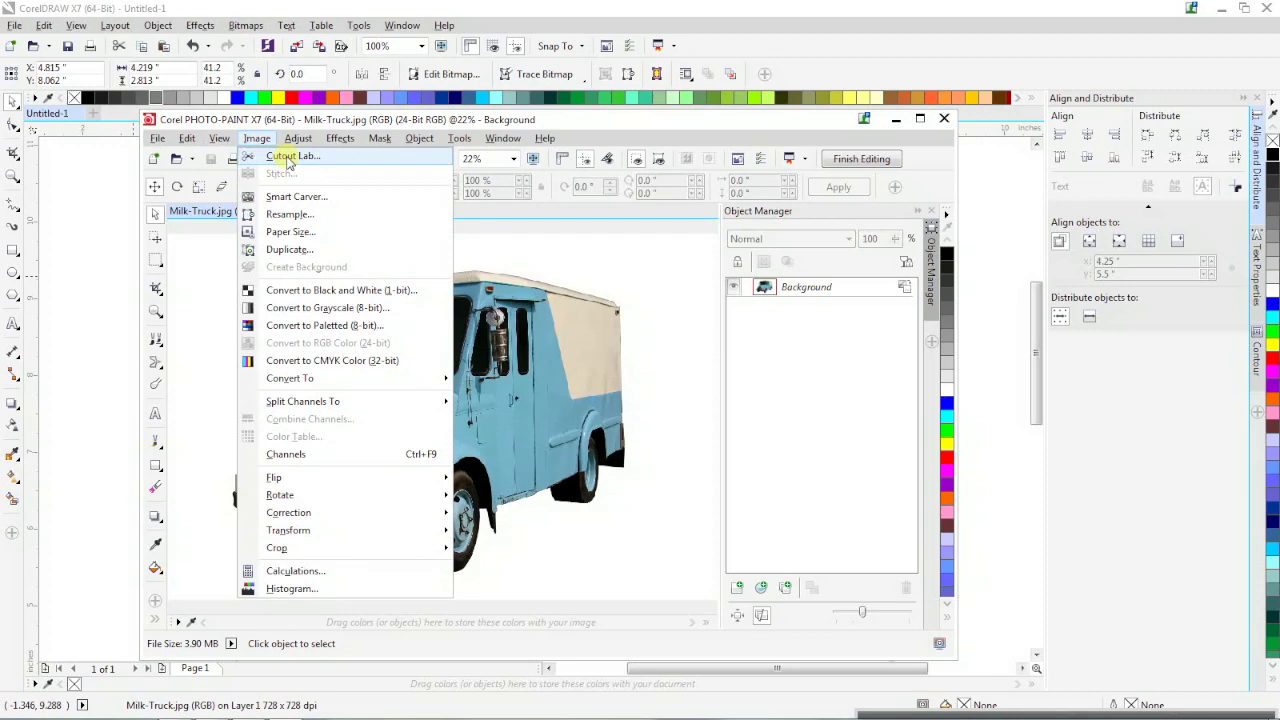
pyautogui.click(289, 157)
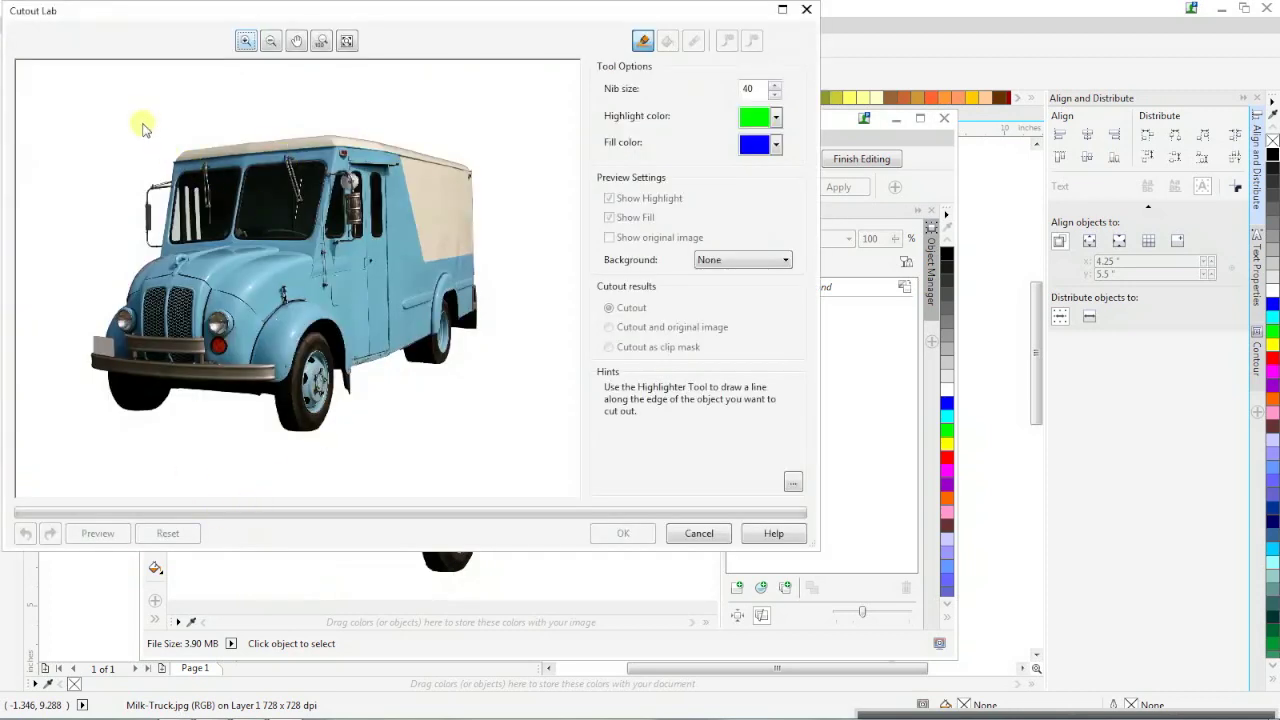
# Step: Set the Highlighter nib size to 60 in the Cutout Lab
pyautogui.click(187, 127)
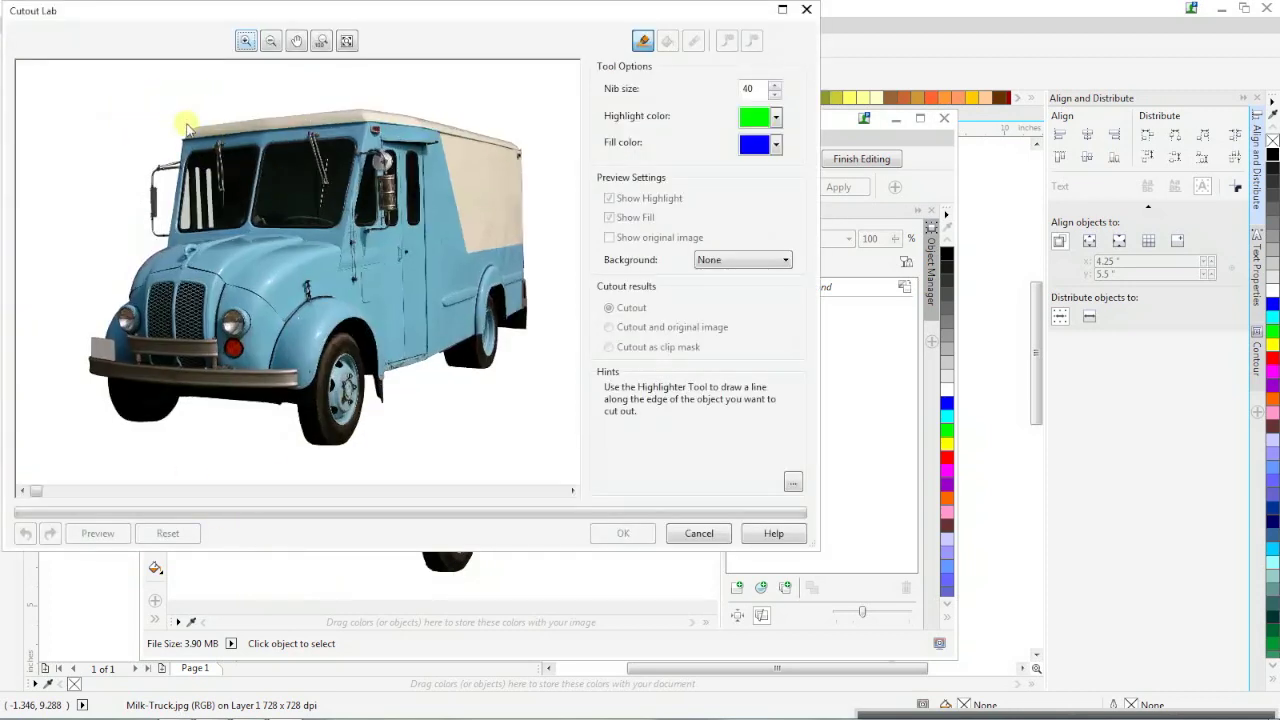
pyautogui.click(186, 127)
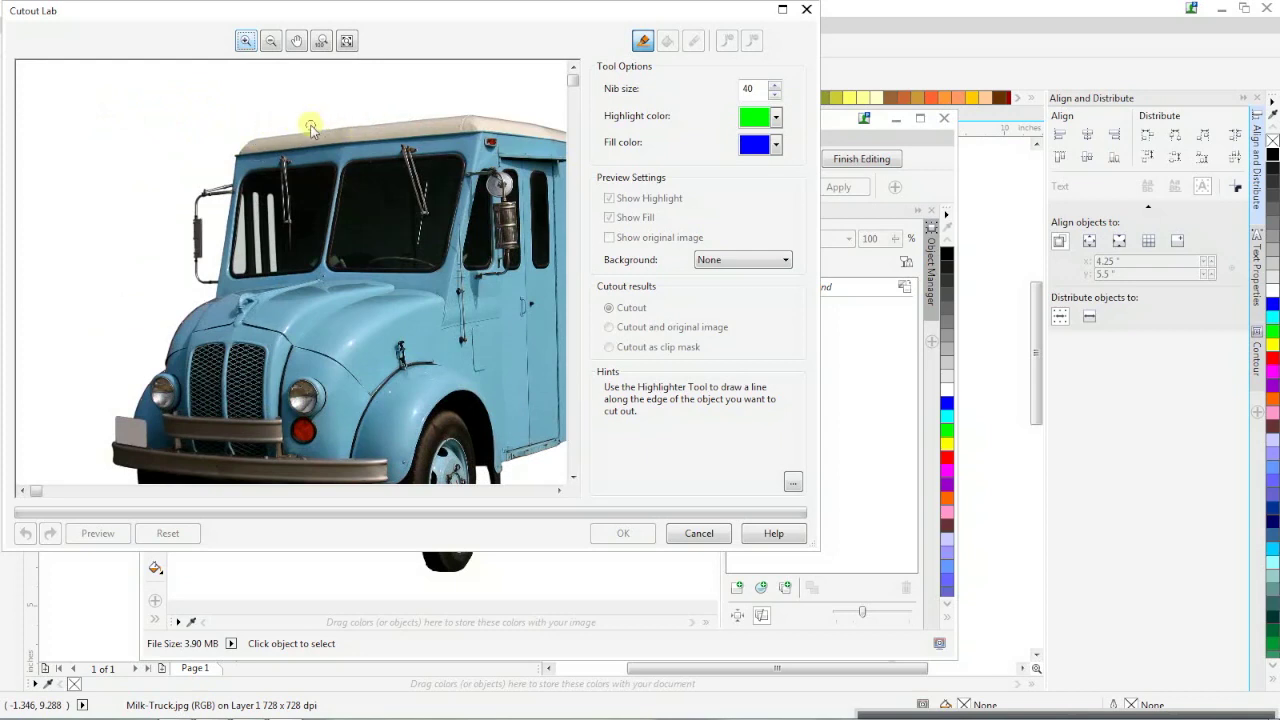
pyautogui.doubleClick(755, 88)
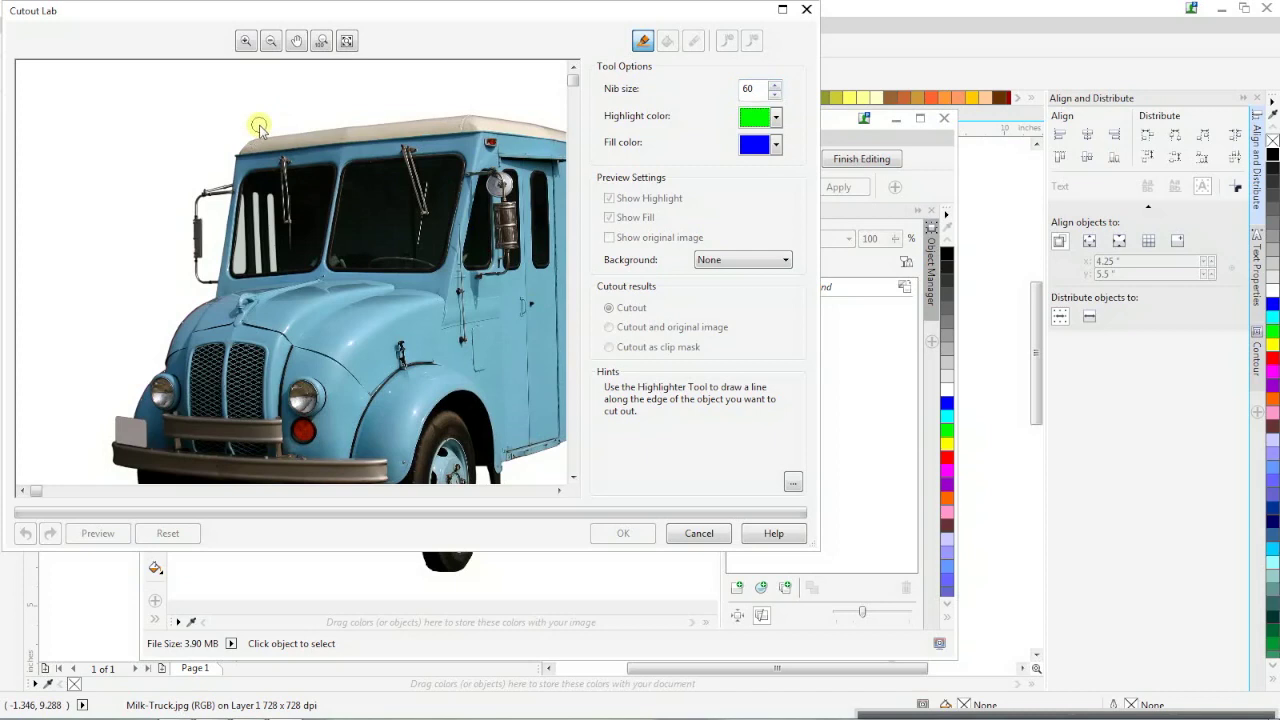
# Step: Highlight the truck's outline along the roof, down the rear edge and under the rear corner to the back wheel
pyautogui.scroll(1, 257, 136)
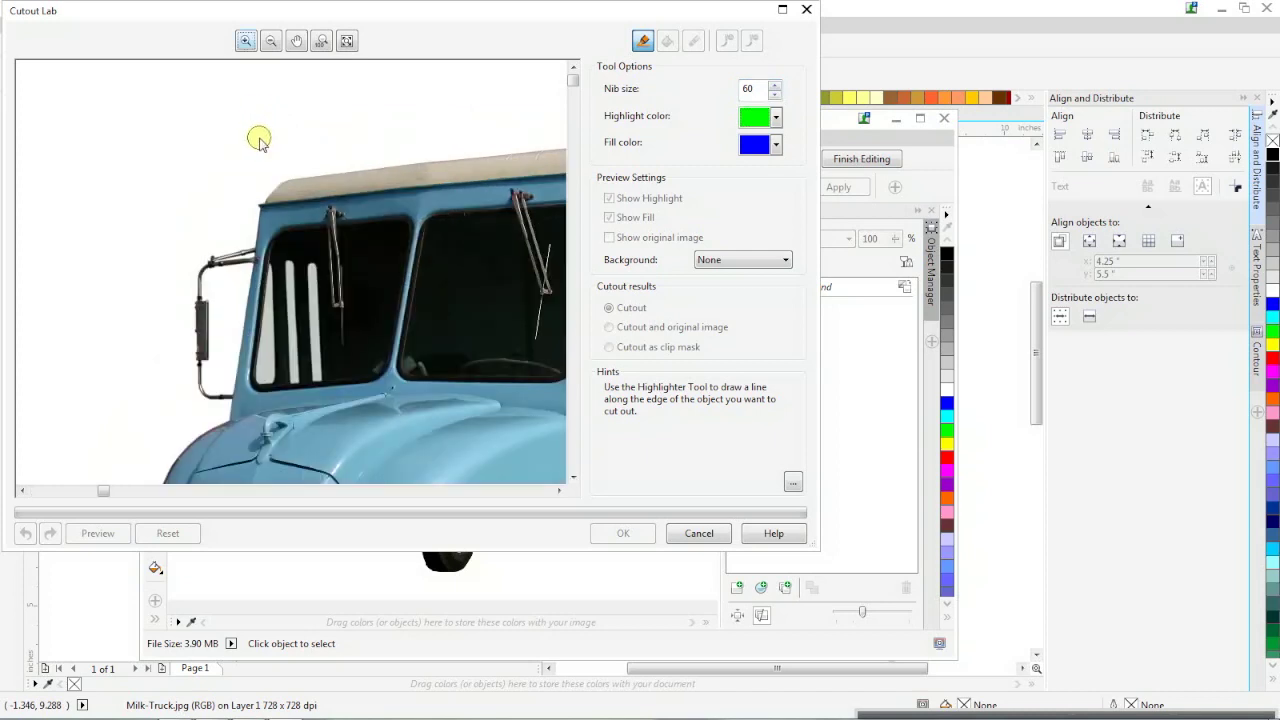
pyautogui.scroll(-1, 257, 138)
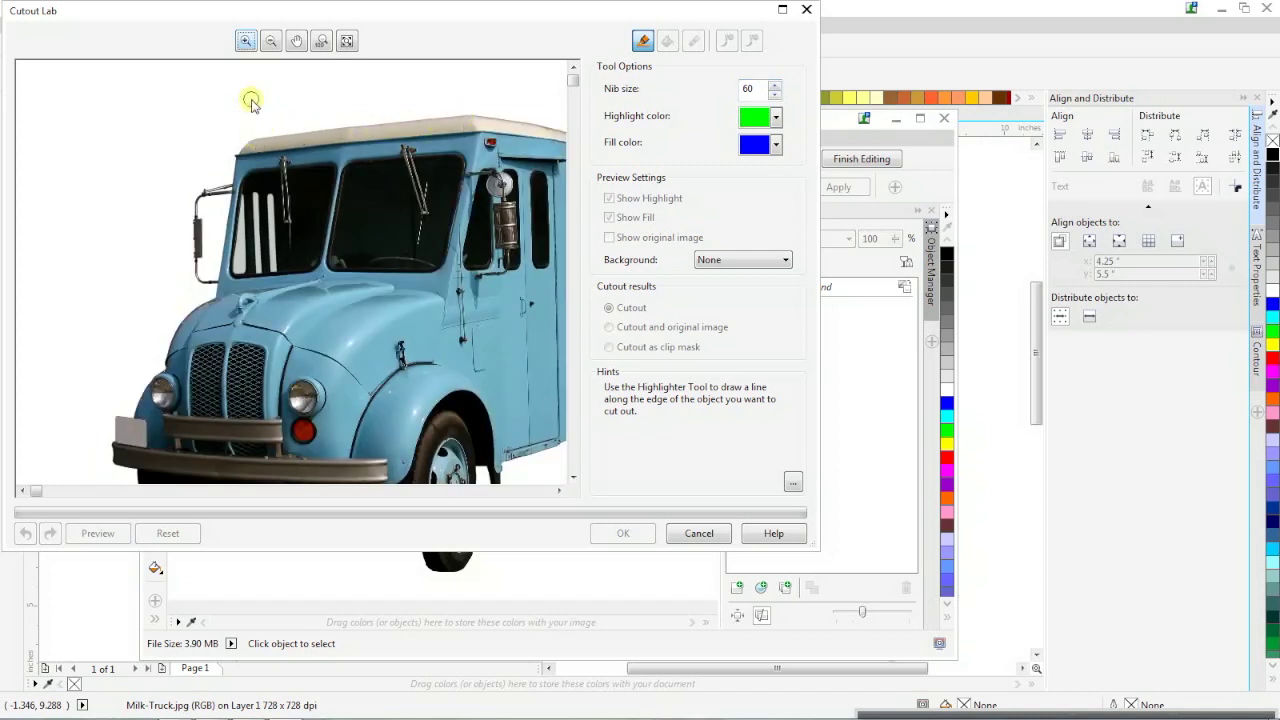
pyautogui.click(643, 42)
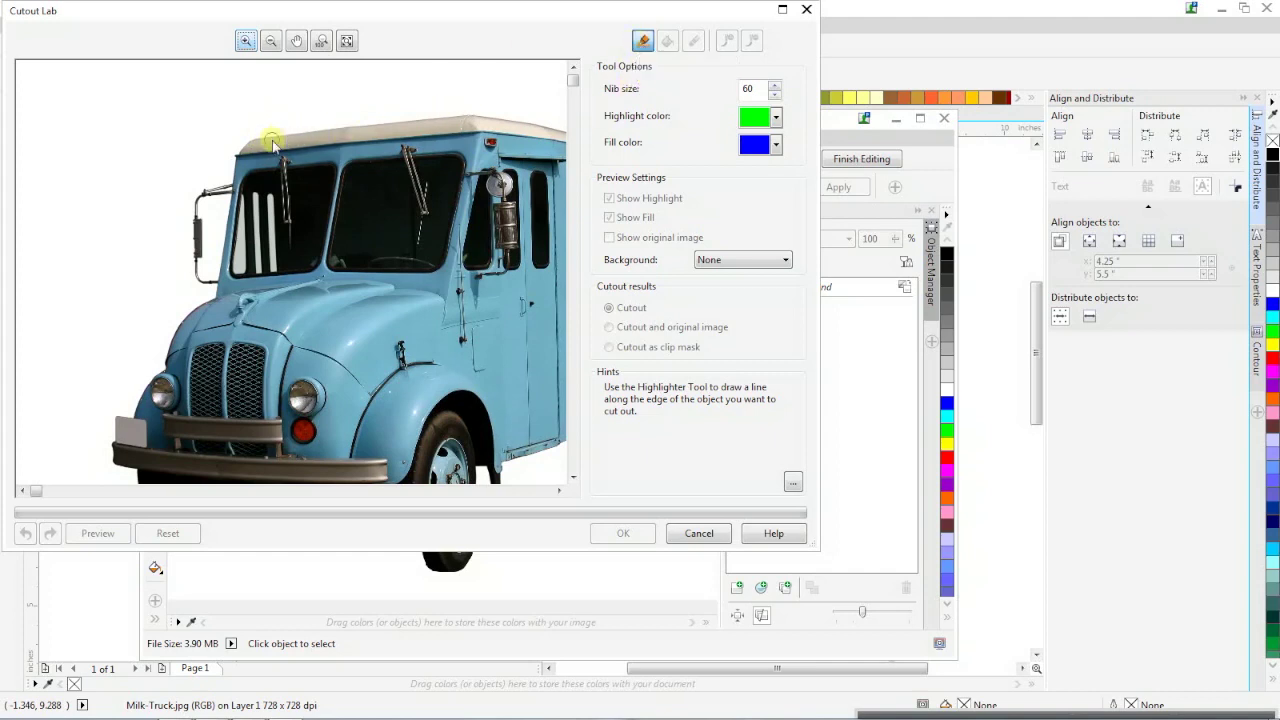
pyautogui.moveTo(272, 140); pyautogui.dragTo(489, 126)
pyautogui.scroll(-1, 489, 127)
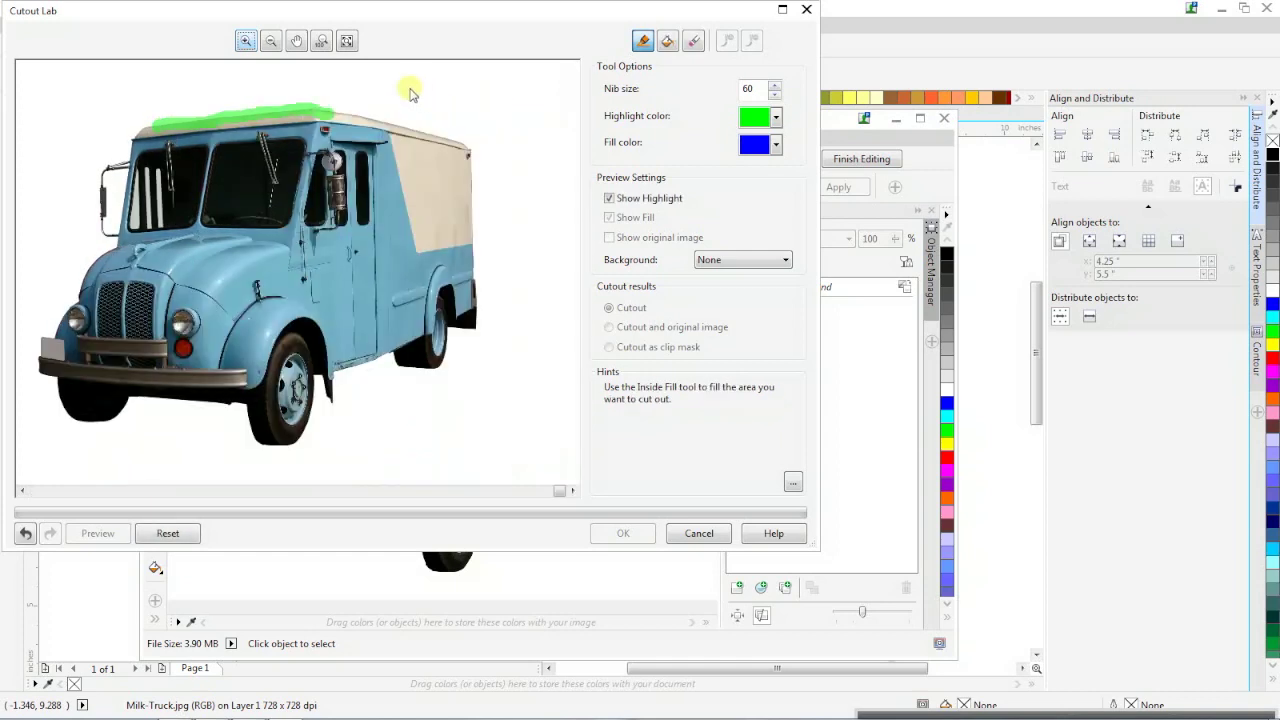
pyautogui.scroll(1, 411, 92)
pyautogui.moveTo(254, 122)
pyautogui.mouseDown()
pyautogui.moveTo(421, 178)
pyautogui.moveTo(431, 403)
pyautogui.moveTo(390, 408)
pyautogui.mouseUp()
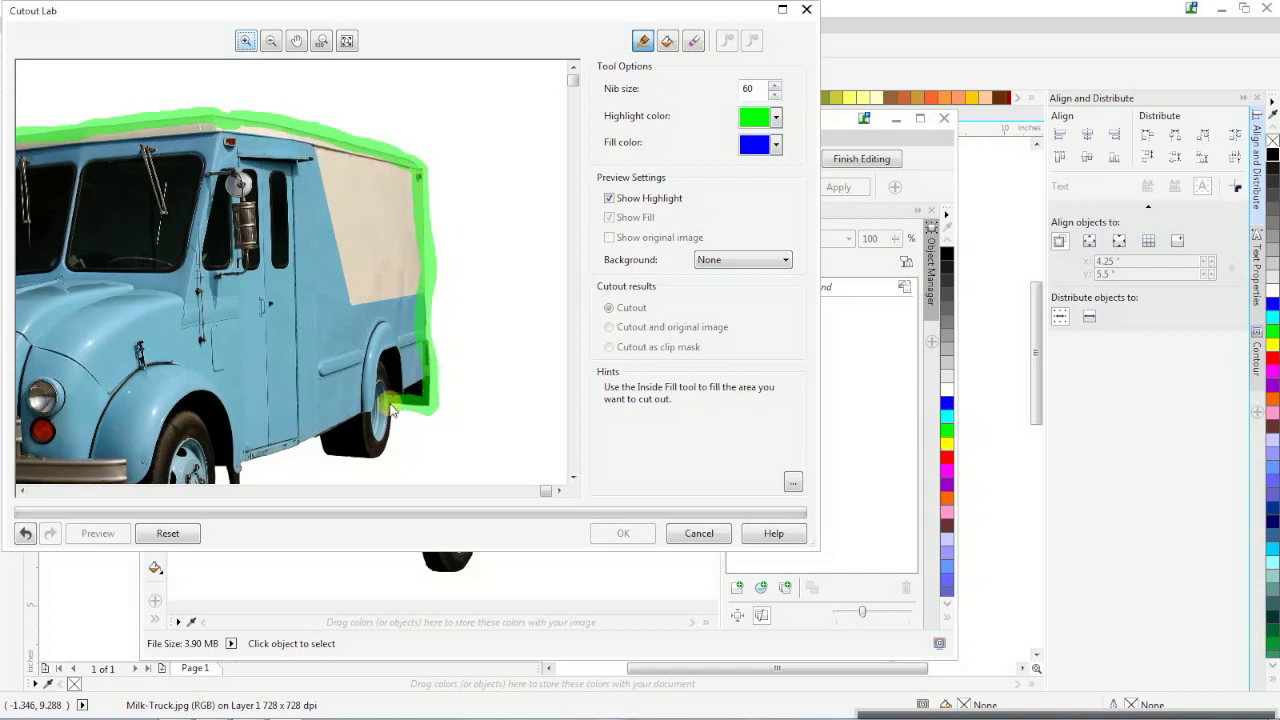
# Step: Continue the highlight along the truck's underside, around the rear wheel, mud flap and nearer front wheel
pyautogui.scroll(1, 390, 430)
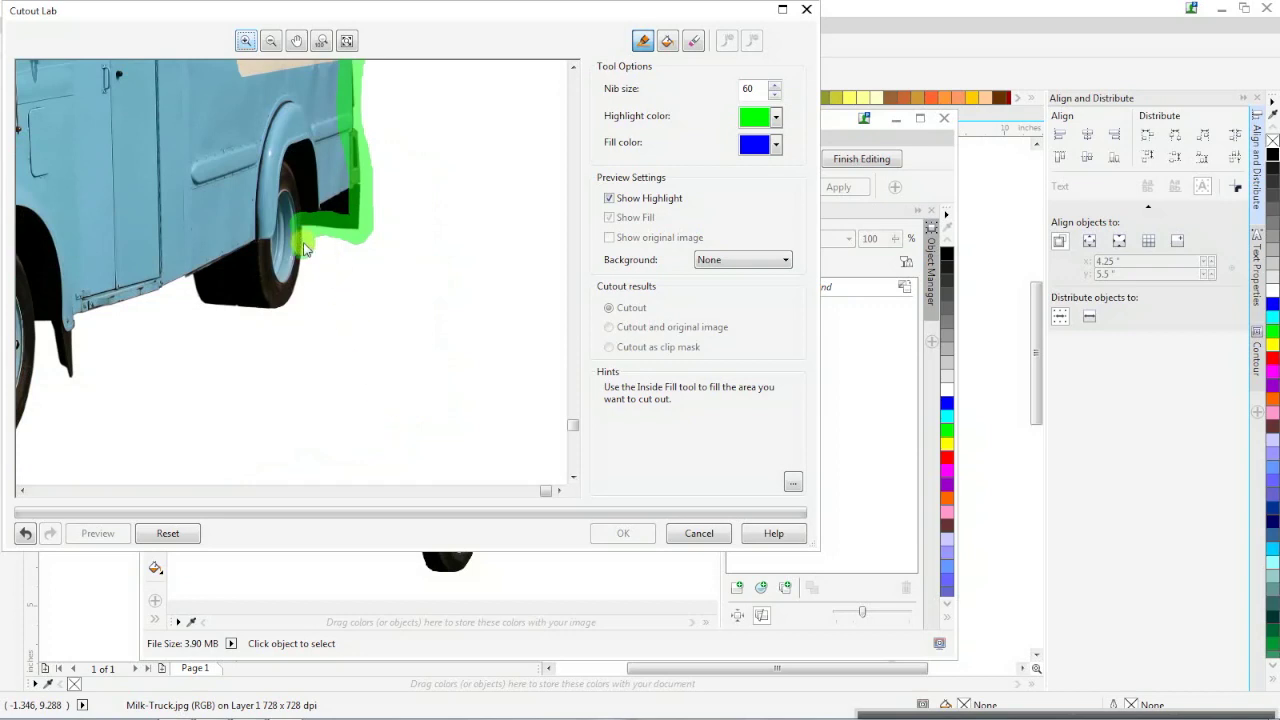
pyautogui.moveTo(305, 250)
pyautogui.mouseDown()
pyautogui.moveTo(273, 307)
pyautogui.moveTo(223, 312)
pyautogui.moveTo(197, 285)
pyautogui.moveTo(70, 326)
pyautogui.mouseUp()
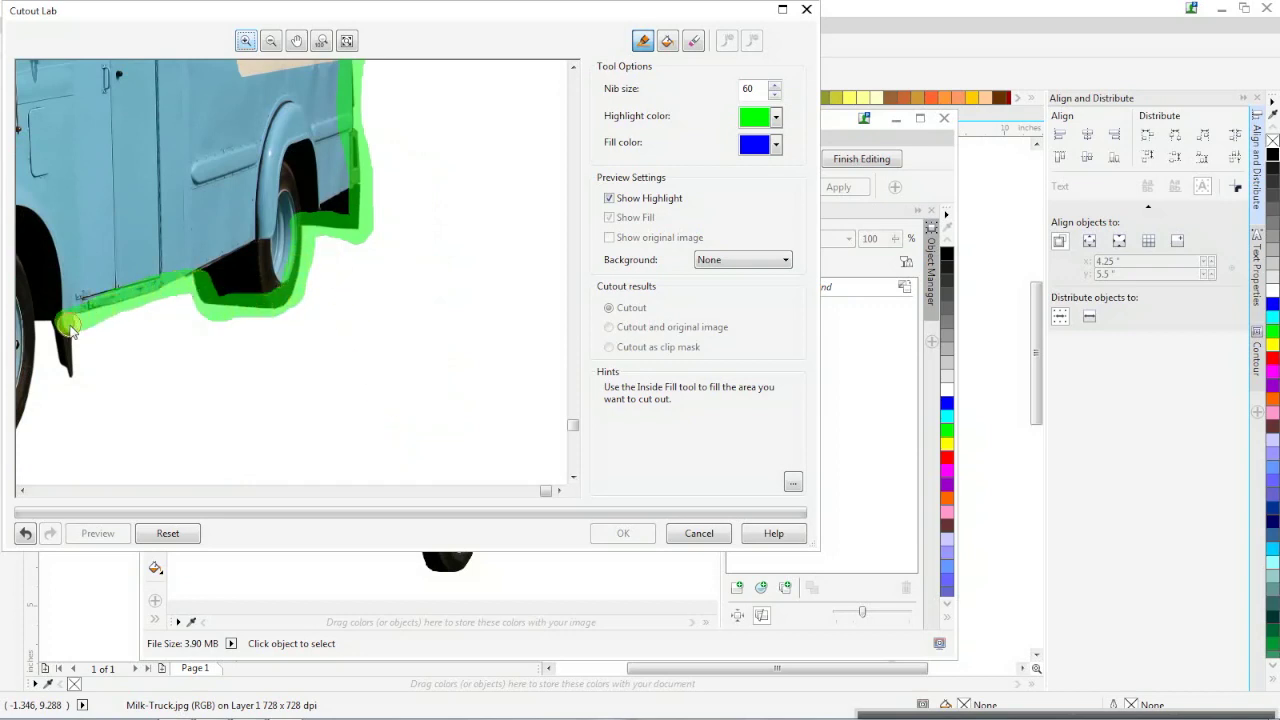
pyautogui.scroll(-1, 70, 330)
pyautogui.scroll(1, 274, 408)
pyautogui.moveTo(320, 284)
pyautogui.mouseDown()
pyautogui.moveTo(312, 331)
pyautogui.moveTo(284, 293)
pyautogui.moveTo(256, 406)
pyautogui.moveTo(220, 427)
pyautogui.moveTo(159, 418)
pyautogui.moveTo(141, 351)
pyautogui.moveTo(63, 343)
pyautogui.mouseUp()
pyautogui.scroll(-1, 88, 348)
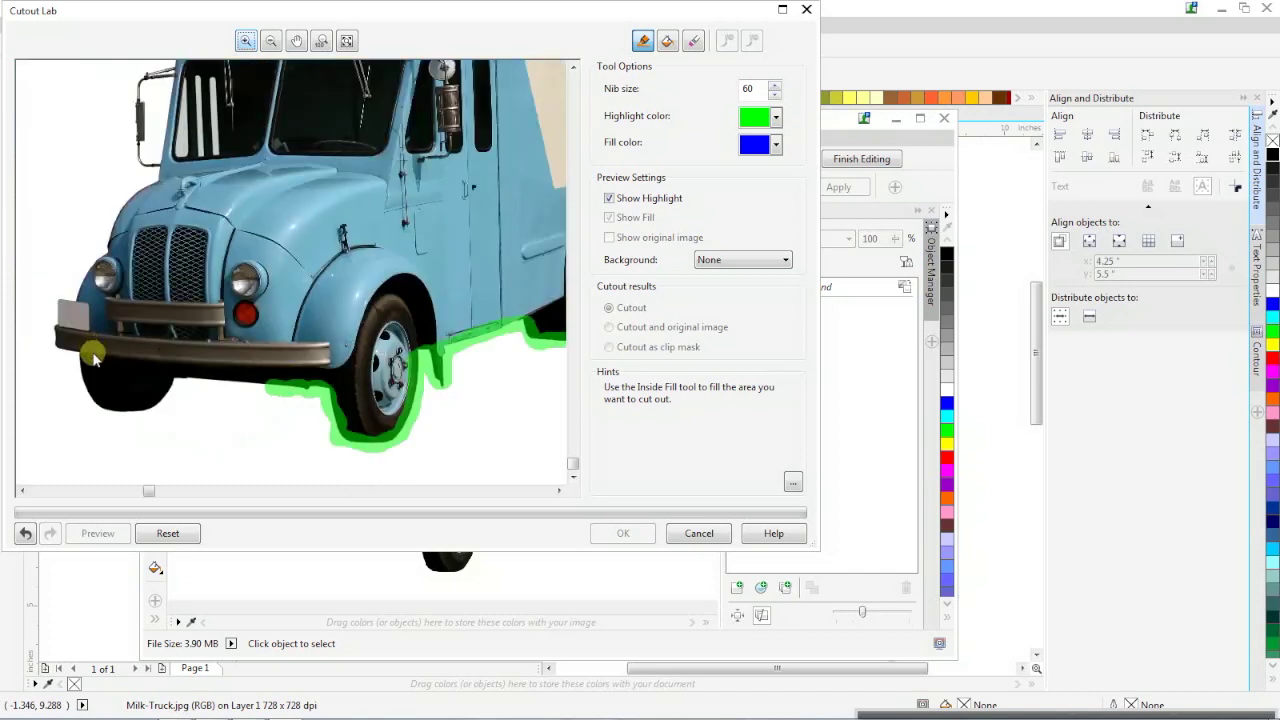
# Step: Close the highlight around the bumper, far front wheel, hood and windshield side up to the roof, leaving out the side mirror
pyautogui.scroll(1, 93, 358)
pyautogui.moveTo(495, 337)
pyautogui.mouseDown()
pyautogui.moveTo(353, 334)
pyautogui.moveTo(299, 372)
pyautogui.moveTo(221, 372)
pyautogui.moveTo(190, 294)
pyautogui.moveTo(165, 279)
pyautogui.moveTo(159, 236)
pyautogui.moveTo(254, 87)
pyautogui.mouseUp()
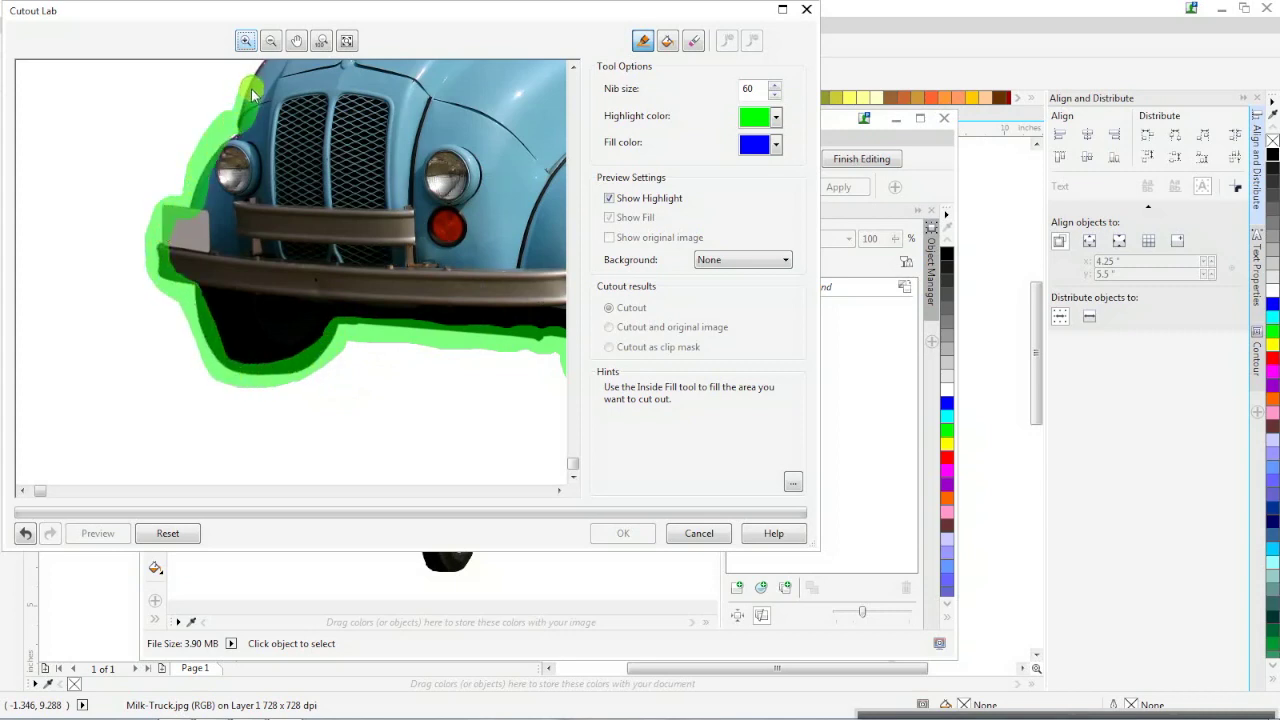
pyautogui.scroll(-1, 259, 113)
pyautogui.scroll(1, 200, 160)
pyautogui.moveTo(258, 440)
pyautogui.mouseDown()
pyautogui.moveTo(251, 423)
pyautogui.moveTo(275, 420)
pyautogui.moveTo(323, 372)
pyautogui.moveTo(352, 162)
pyautogui.moveTo(380, 145)
pyautogui.mouseUp()
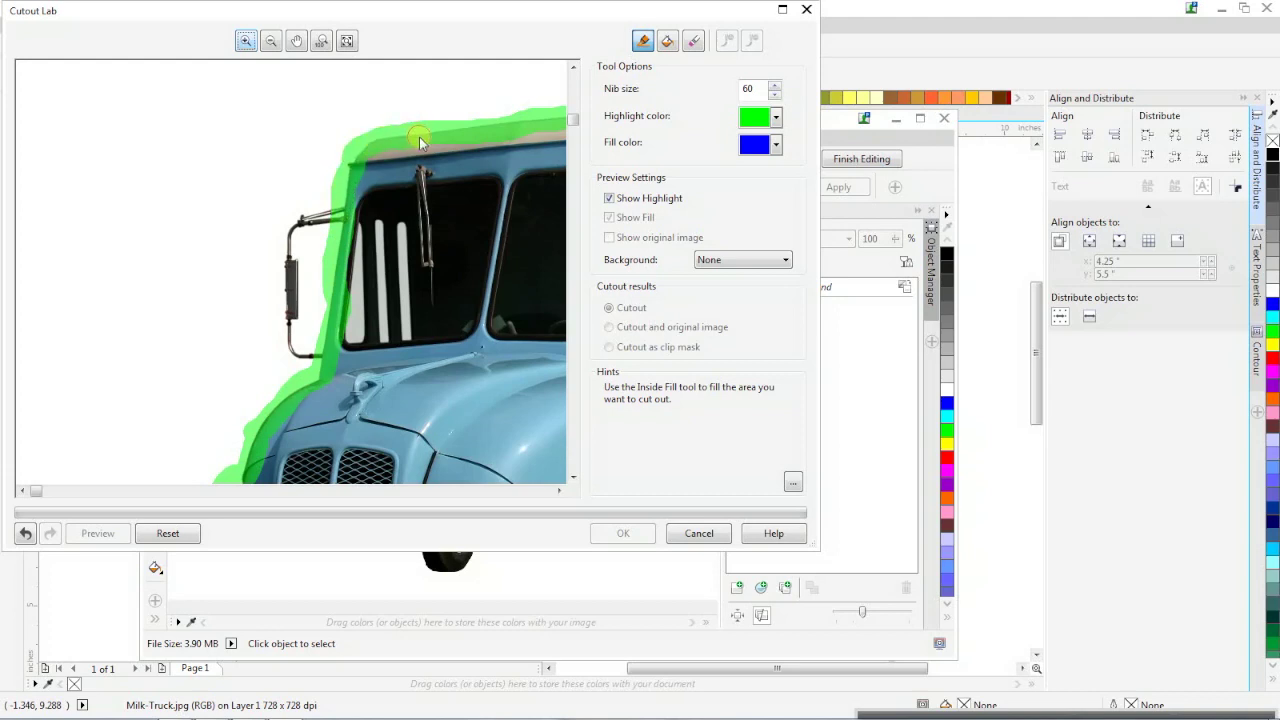
pyautogui.scroll(-1, 413, 138)
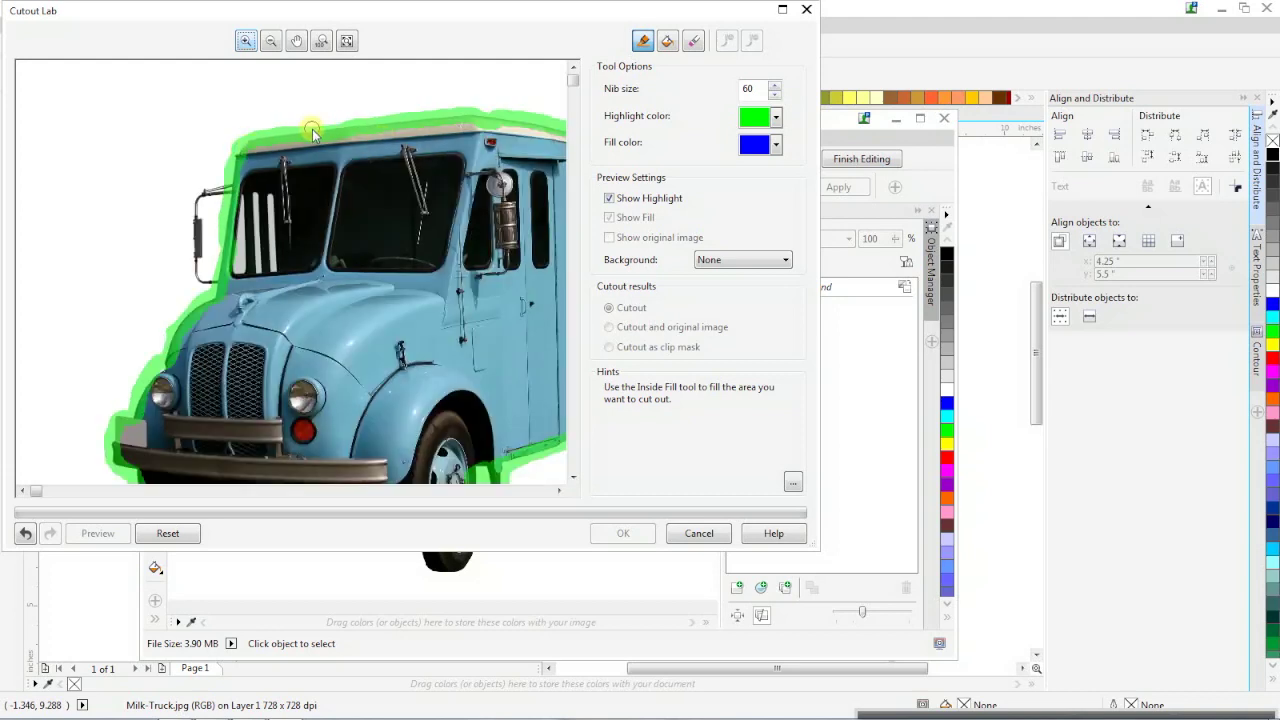
# Step: Fill the inside of the highlighted truck outline with the Inside Fill tool and preview the cutout
pyautogui.click(668, 41)
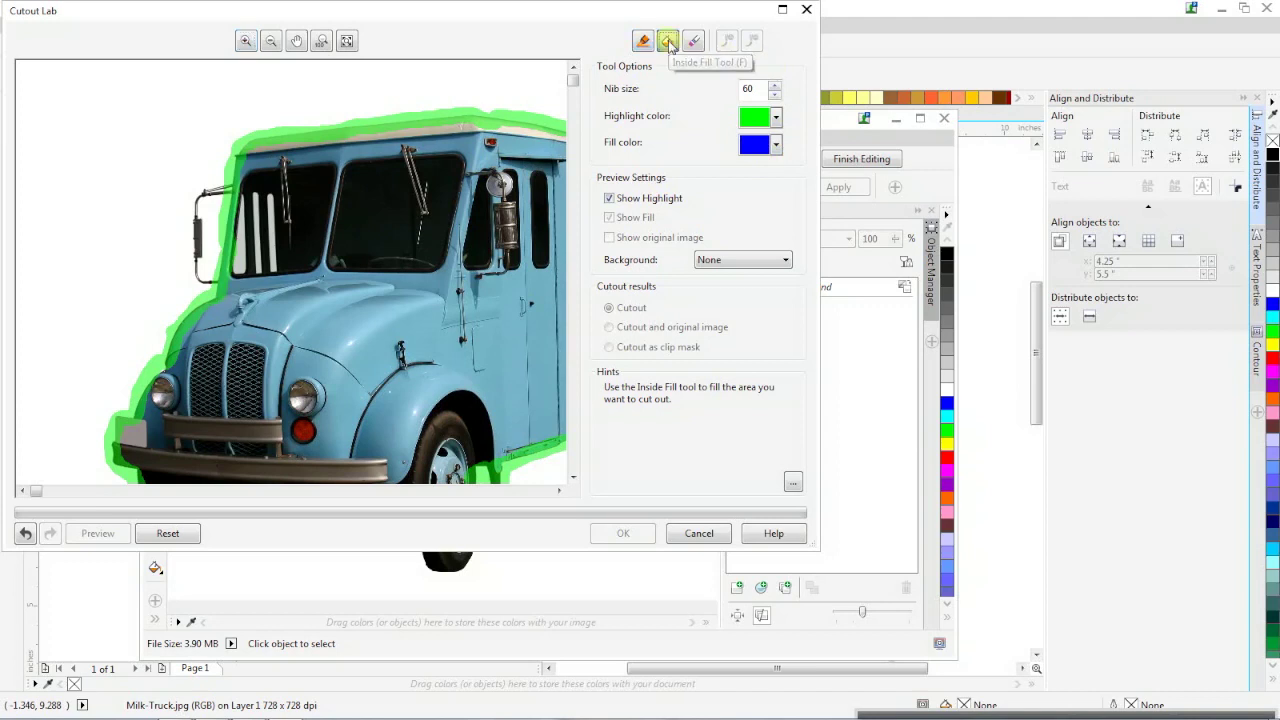
pyautogui.click(362, 276)
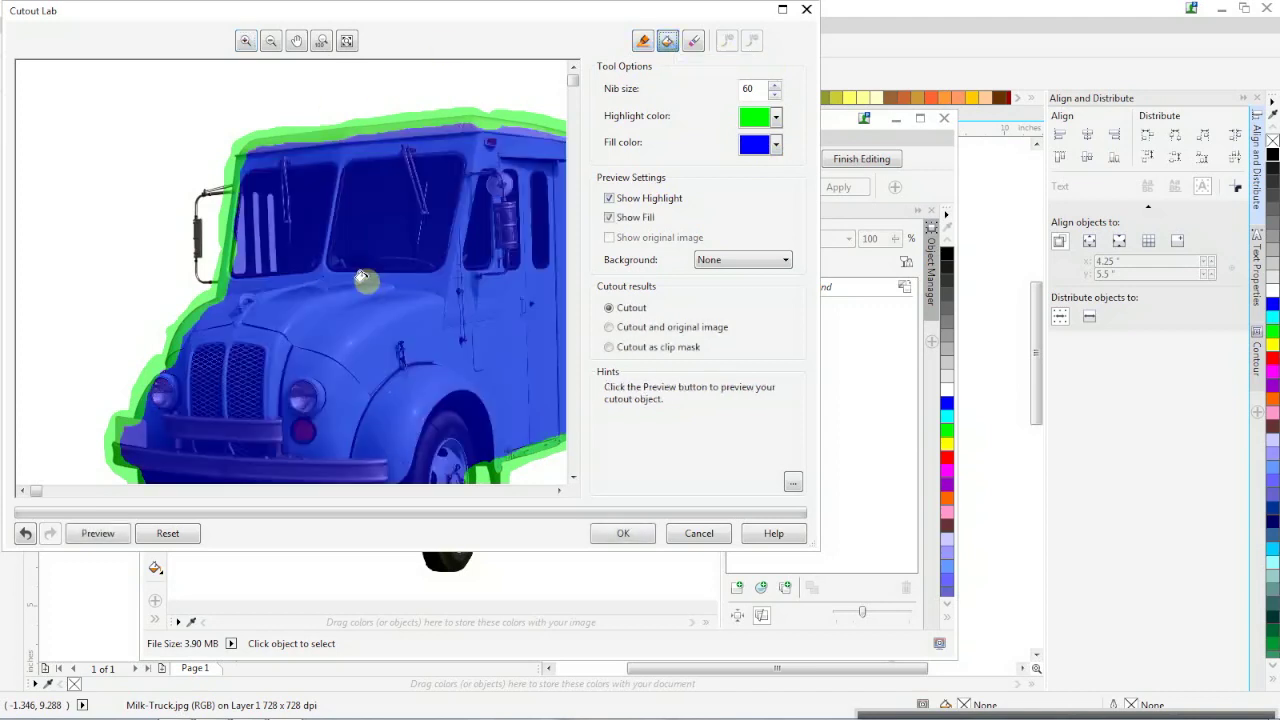
pyautogui.scroll(-1, 368, 392)
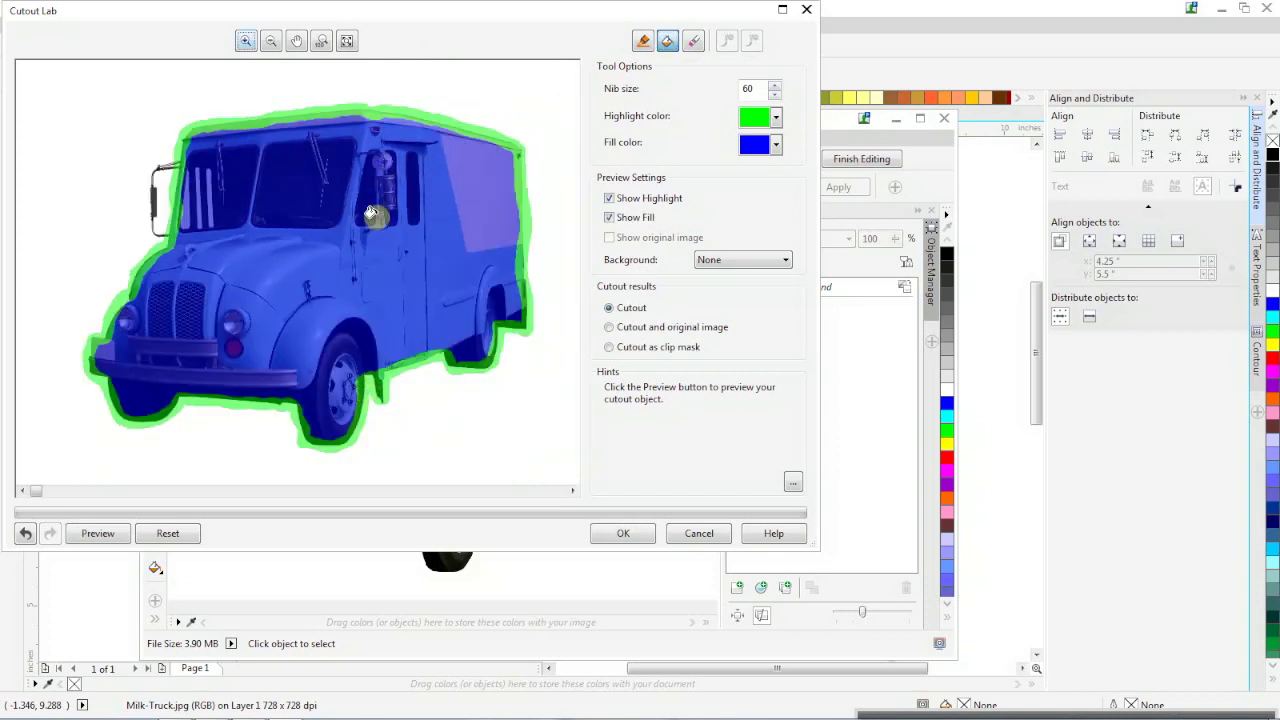
pyautogui.click(98, 533)
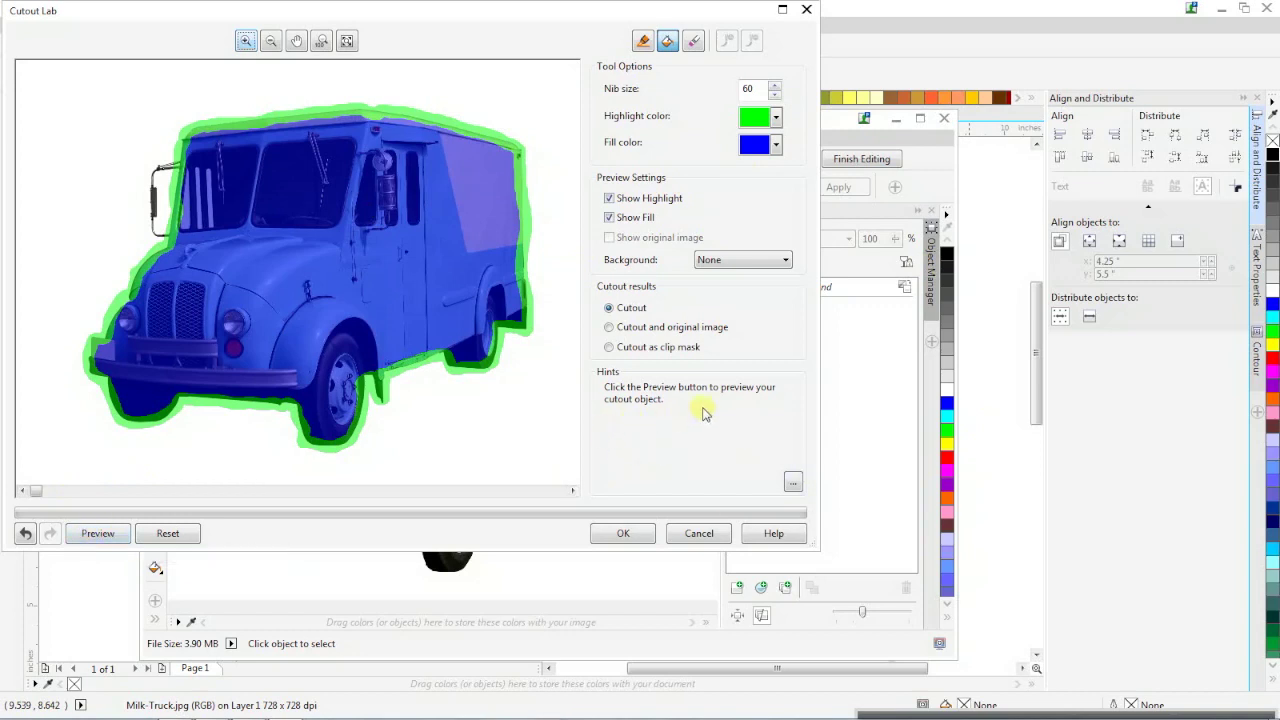
pyautogui.click(98, 533)
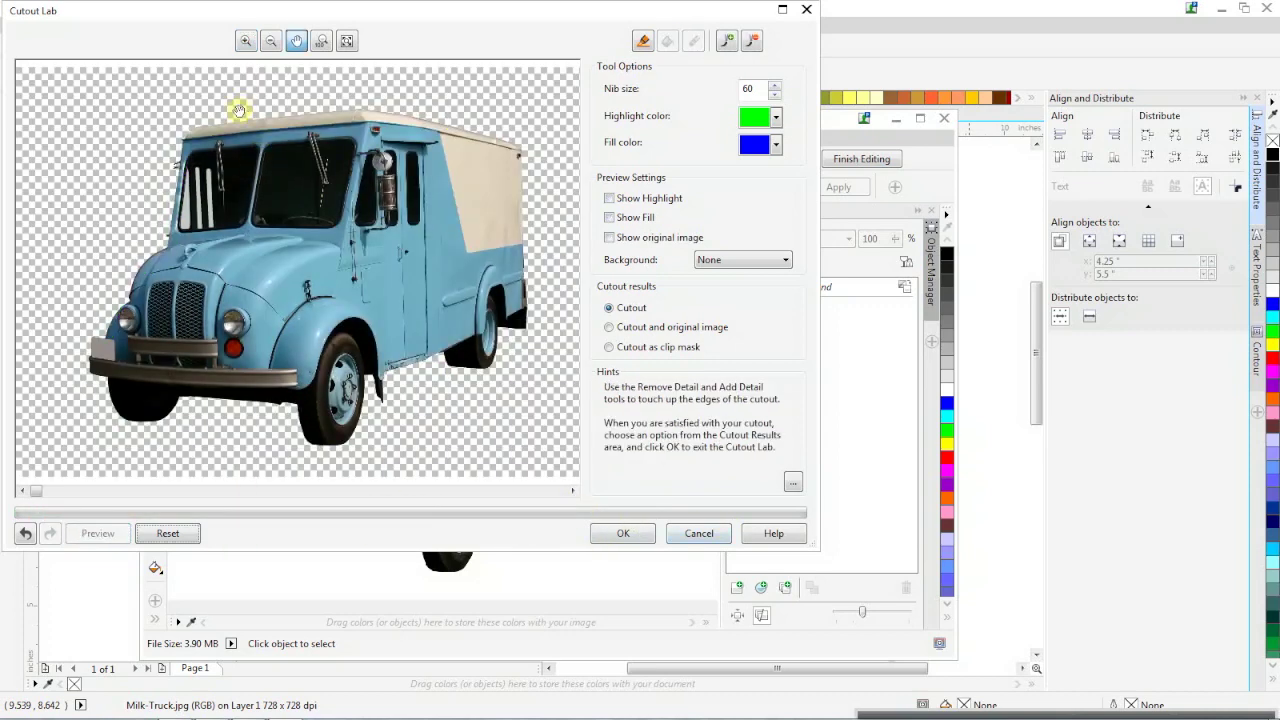
# Step: Restore missing pixels along the roof trim near the truck's rear corner with the Add Detail tool
pyautogui.scroll(1, 216, 119)
pyautogui.scroll(2, 215, 121)
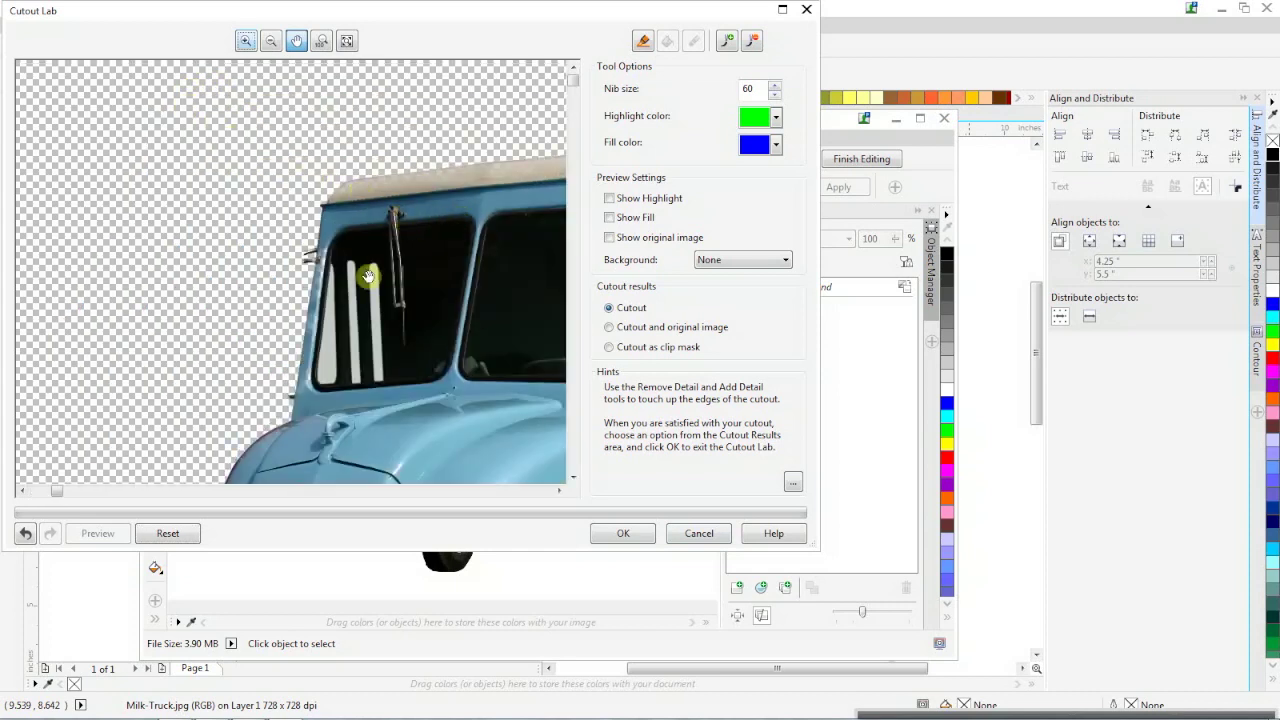
pyautogui.scroll(1, 318, 318)
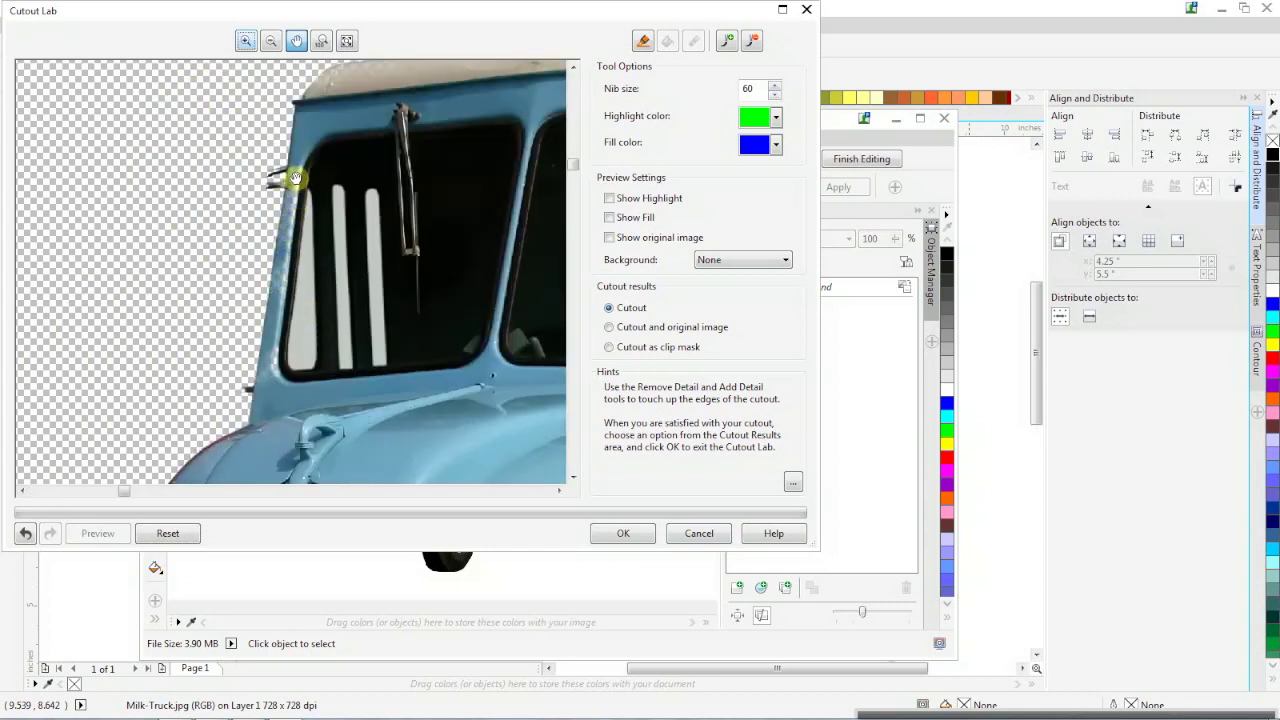
pyautogui.scroll(-4, 274, 366)
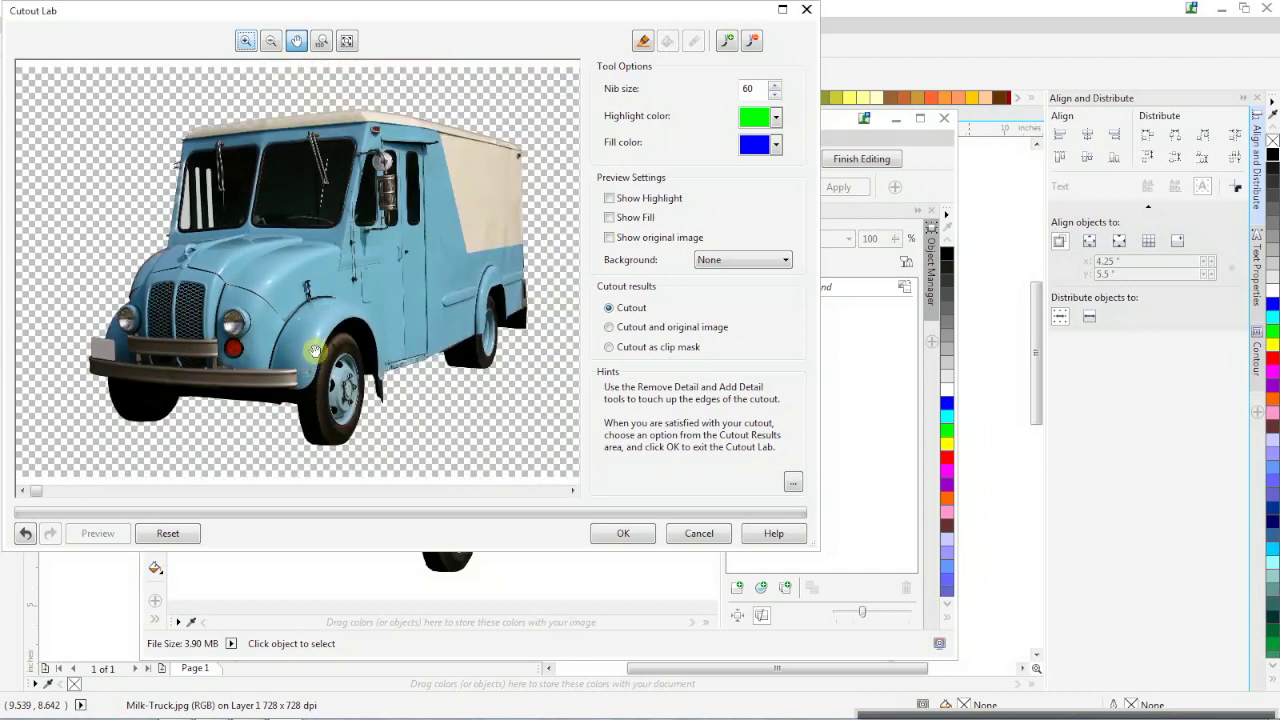
pyautogui.scroll(2, 457, 148)
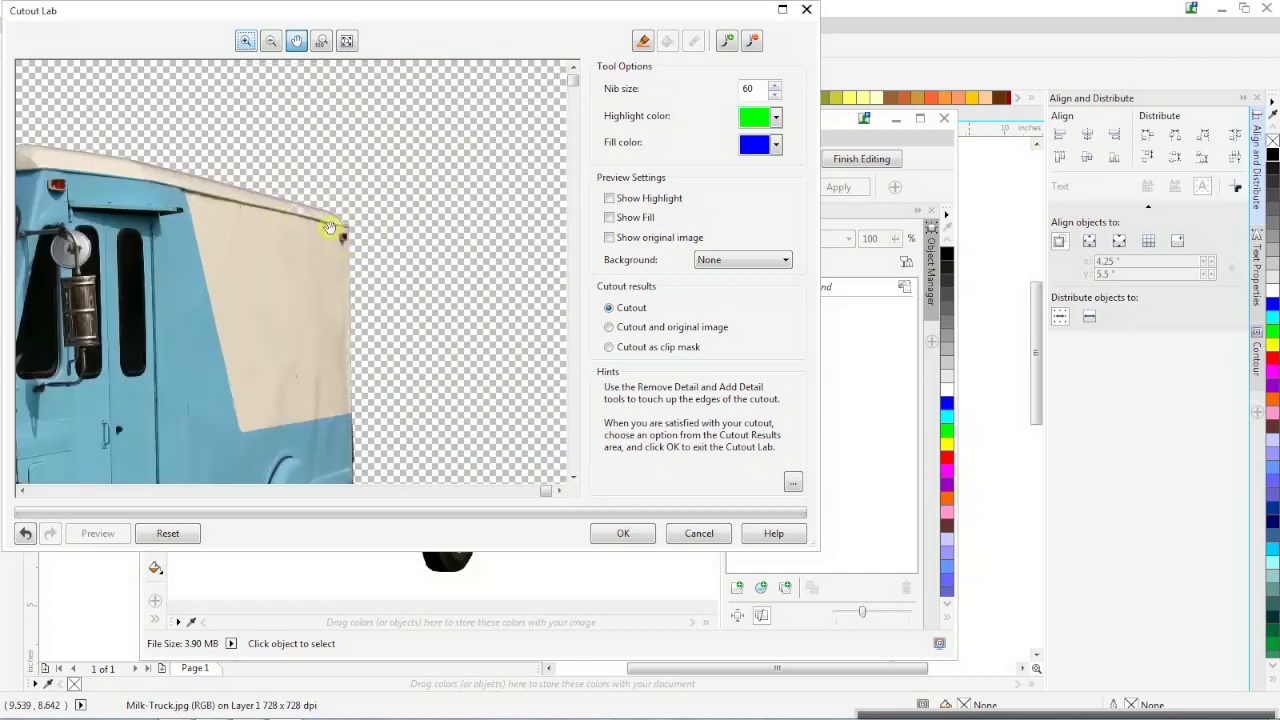
pyautogui.scroll(1, 317, 251)
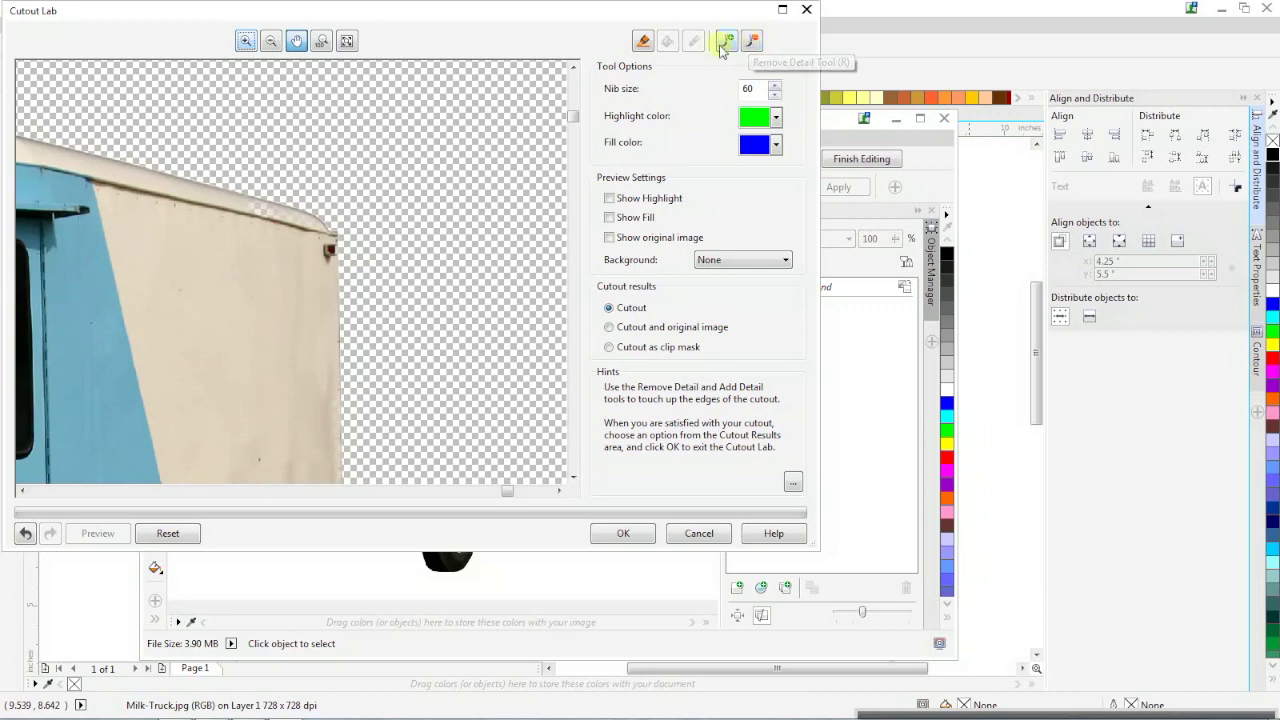
pyautogui.click(727, 42)
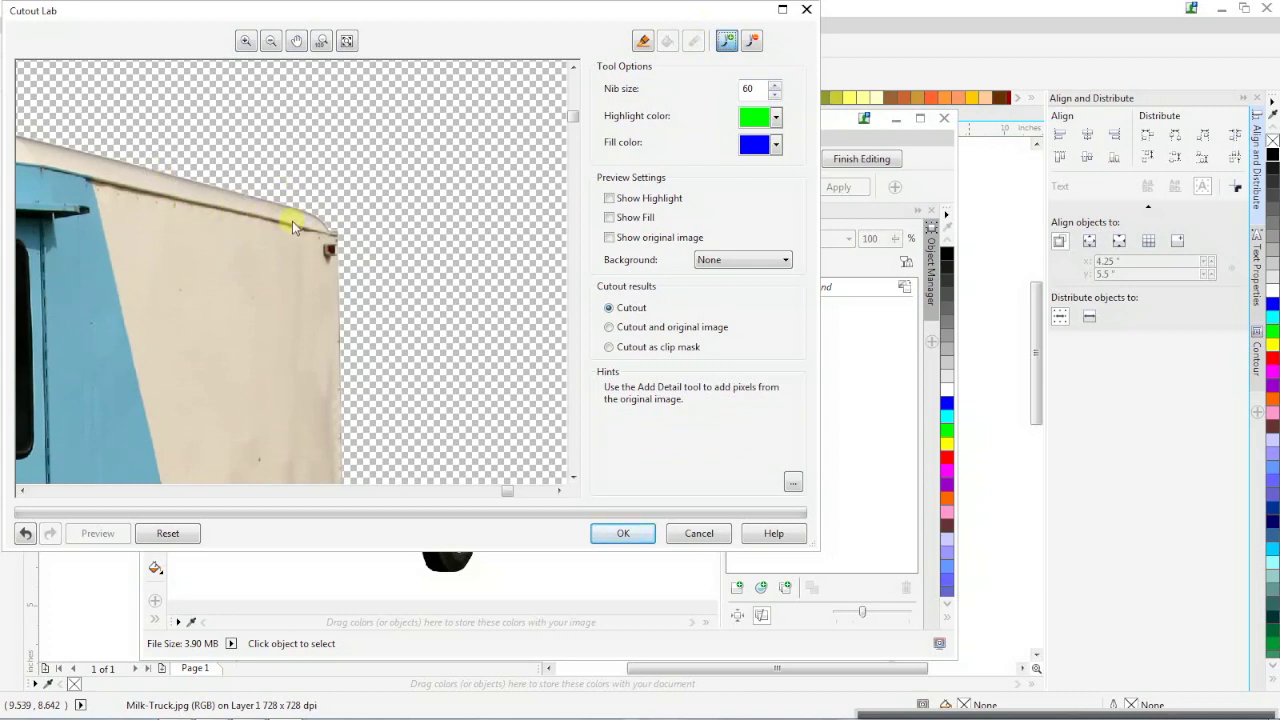
pyautogui.moveTo(165, 203); pyautogui.dragTo(80, 180)
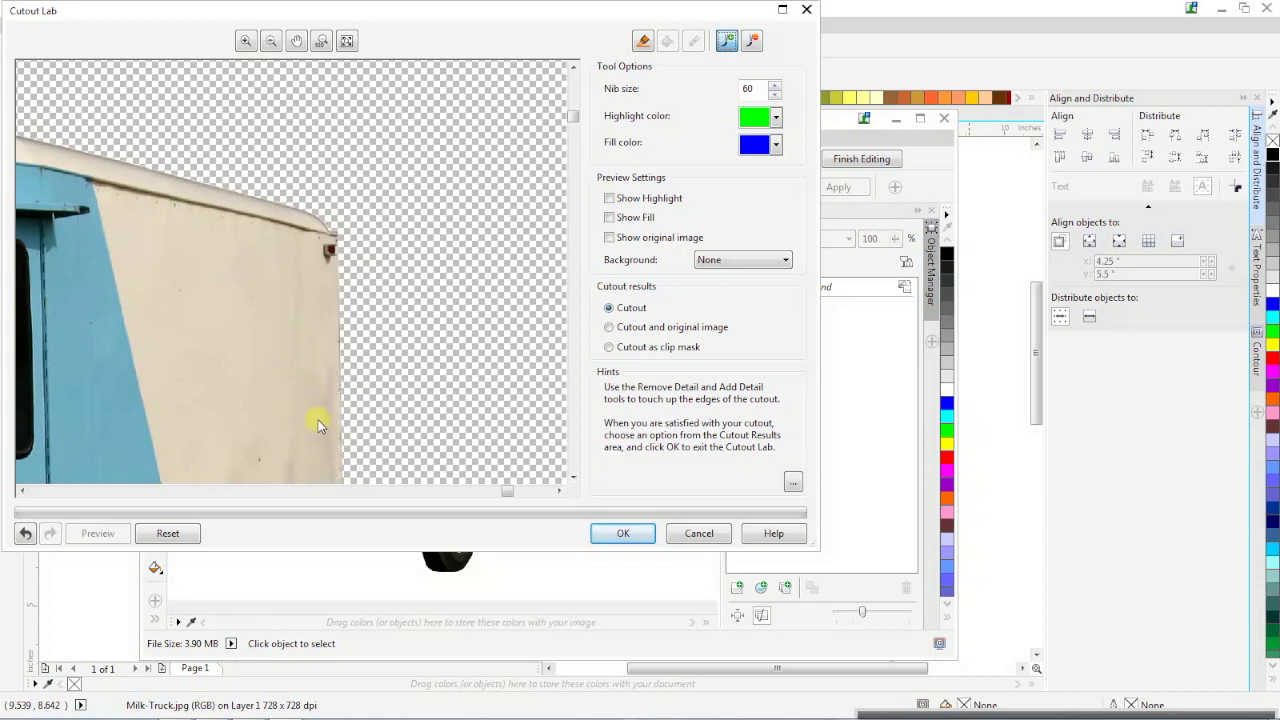
# Step: Inspect the cutout's edges along the truck's rear, underside, wheels, bumper and hood for leftover or missing pixels
pyautogui.scroll(-2, 323, 430)
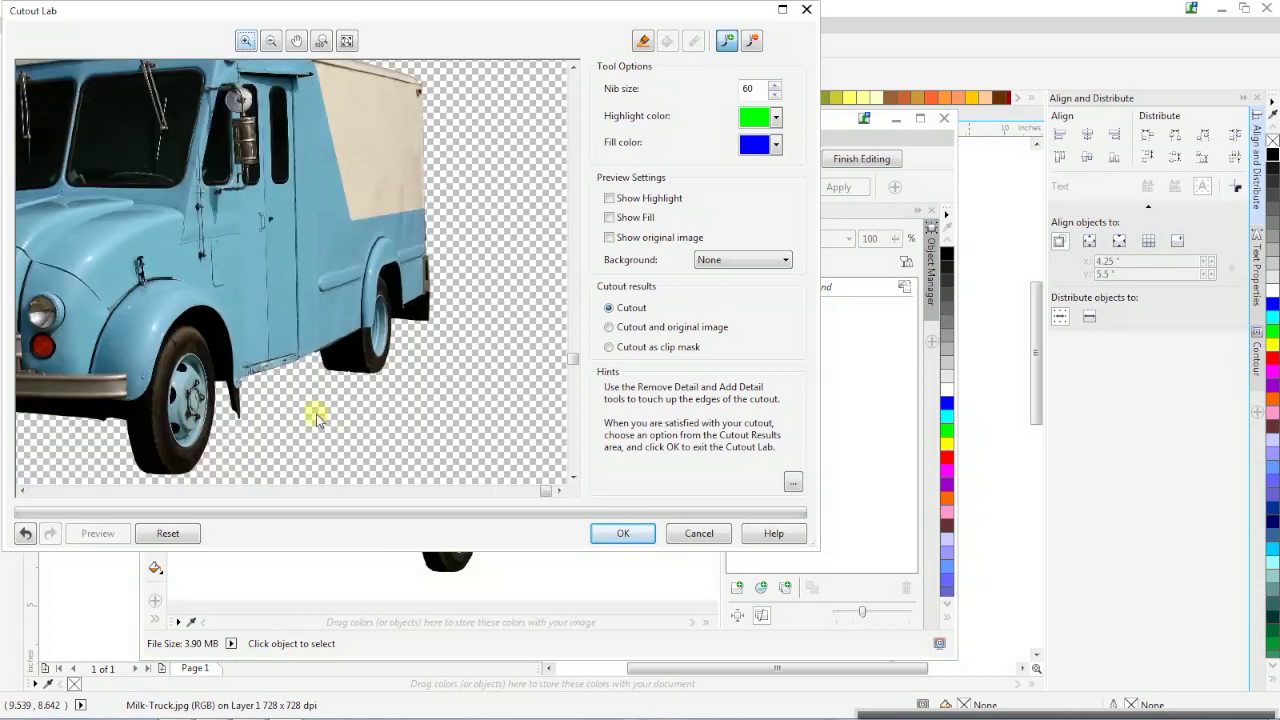
pyautogui.scroll(1, 320, 395)
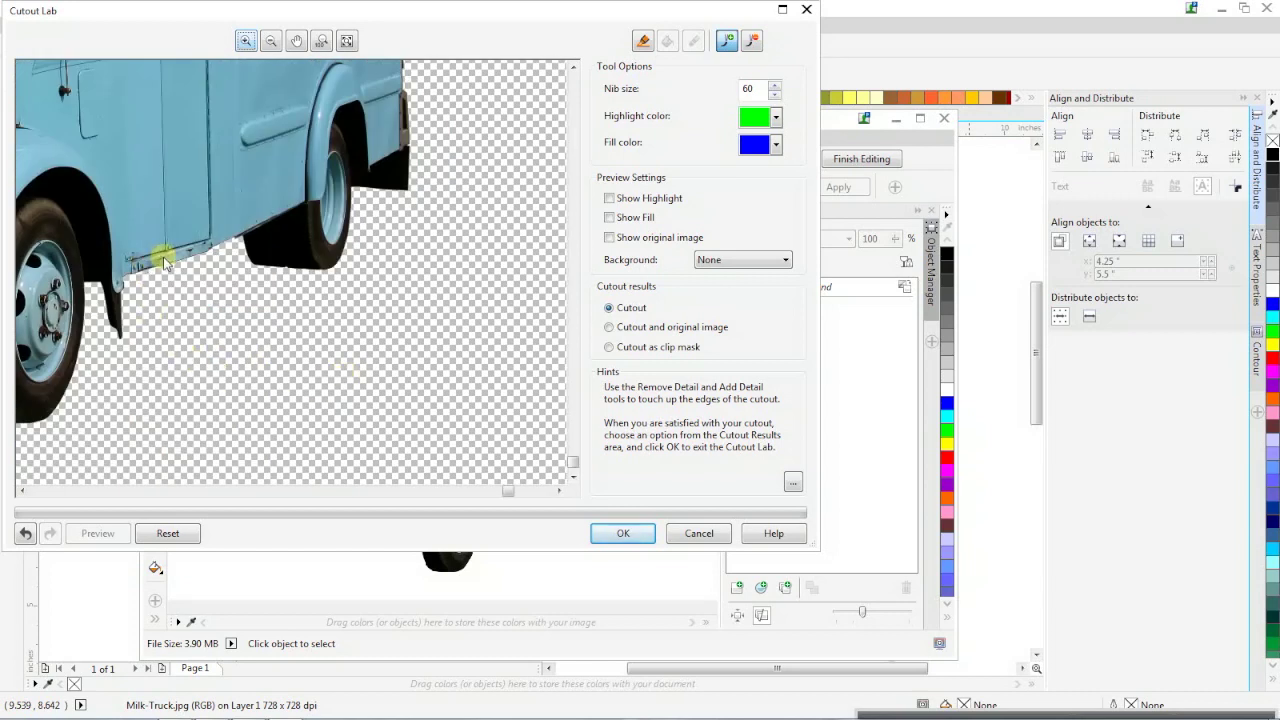
pyautogui.scroll(-1, 193, 258)
pyautogui.scroll(-1, 137, 371)
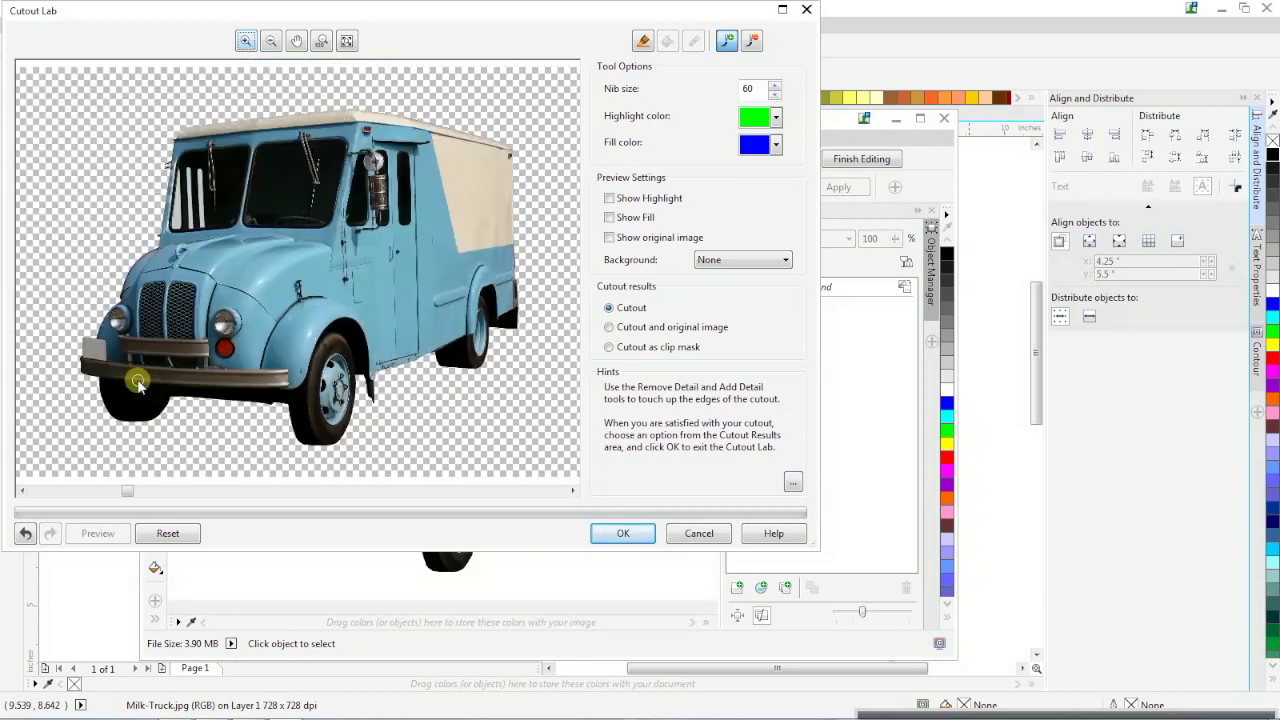
pyautogui.scroll(2, 94, 363)
pyautogui.scroll(1, 133, 336)
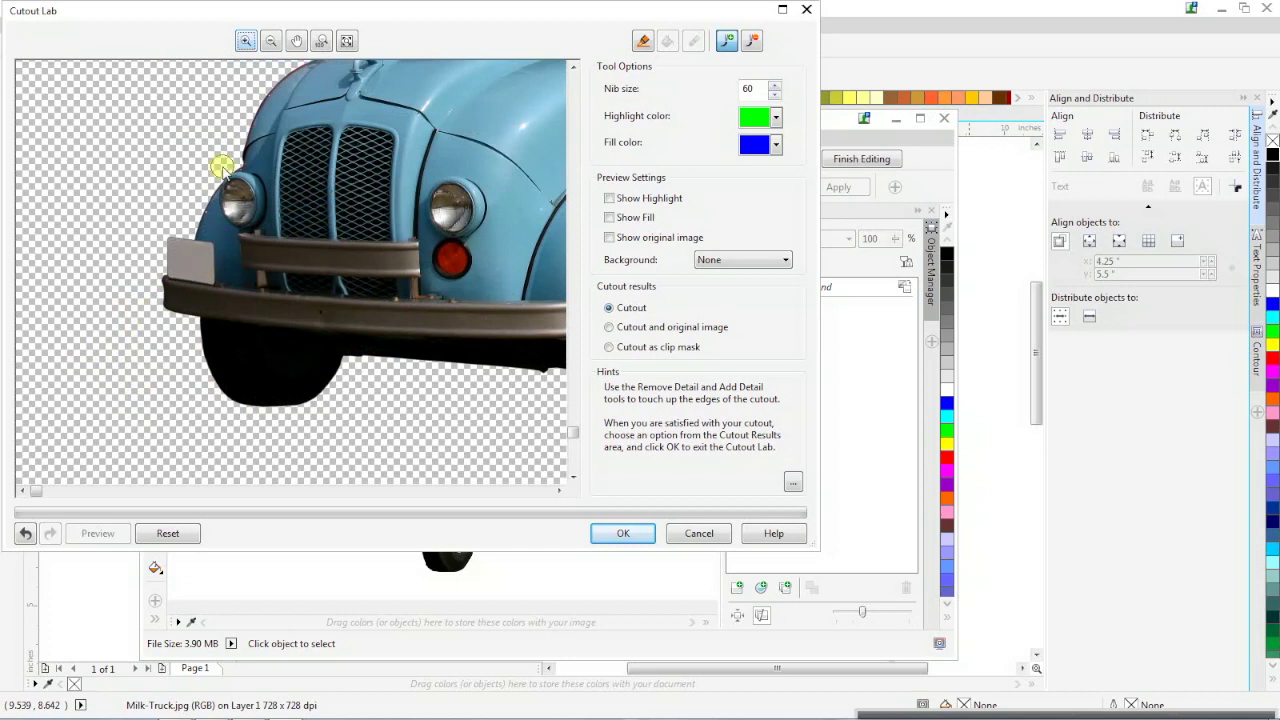
pyautogui.scroll(-1, 222, 166)
# Step: Restore missing pixels along the outer edge of the far windshield pillar with the Add Detail tool
pyautogui.scroll(2, 224, 170)
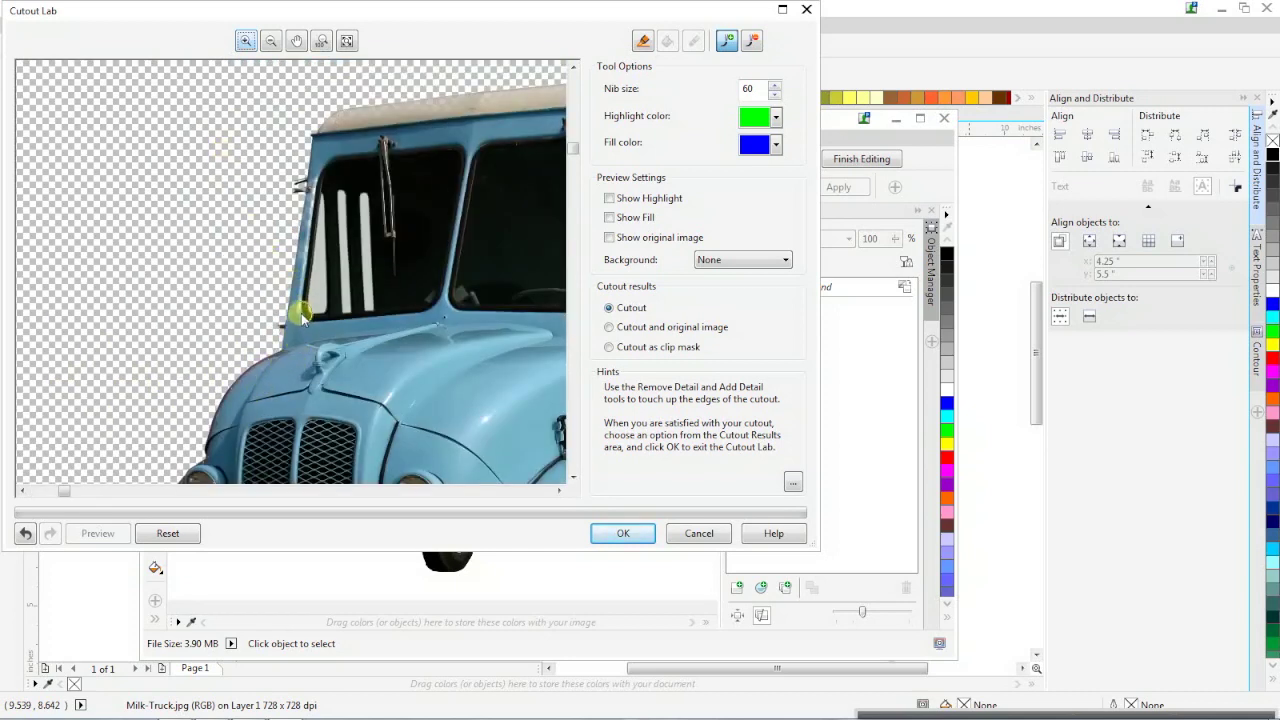
pyautogui.moveTo(301, 313)
pyautogui.mouseDown()
pyautogui.moveTo(321, 182)
pyautogui.moveTo(306, 264)
pyautogui.moveTo(313, 240)
pyautogui.mouseUp()
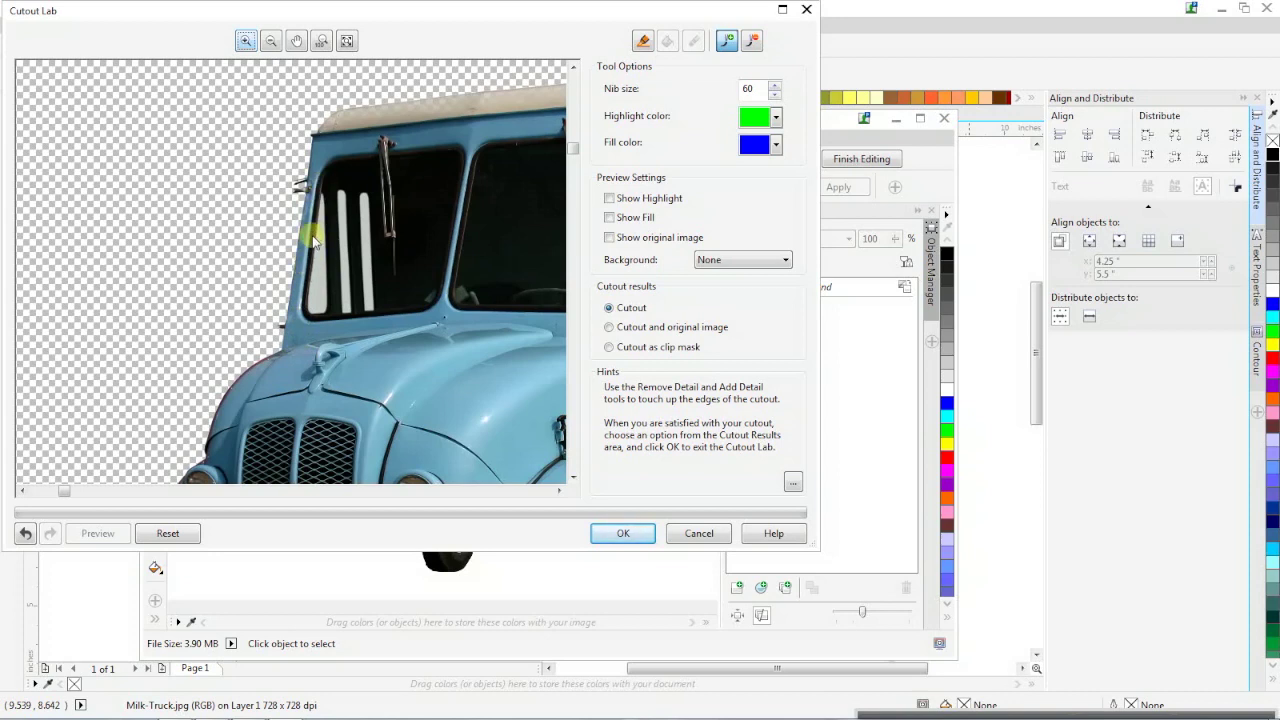
pyautogui.scroll(-1, 359, 180)
# Step: Restore missing pixels along the roof's front edge, from the far corner to the near corner, with the Add Detail tool
pyautogui.scroll(1, 279, 118)
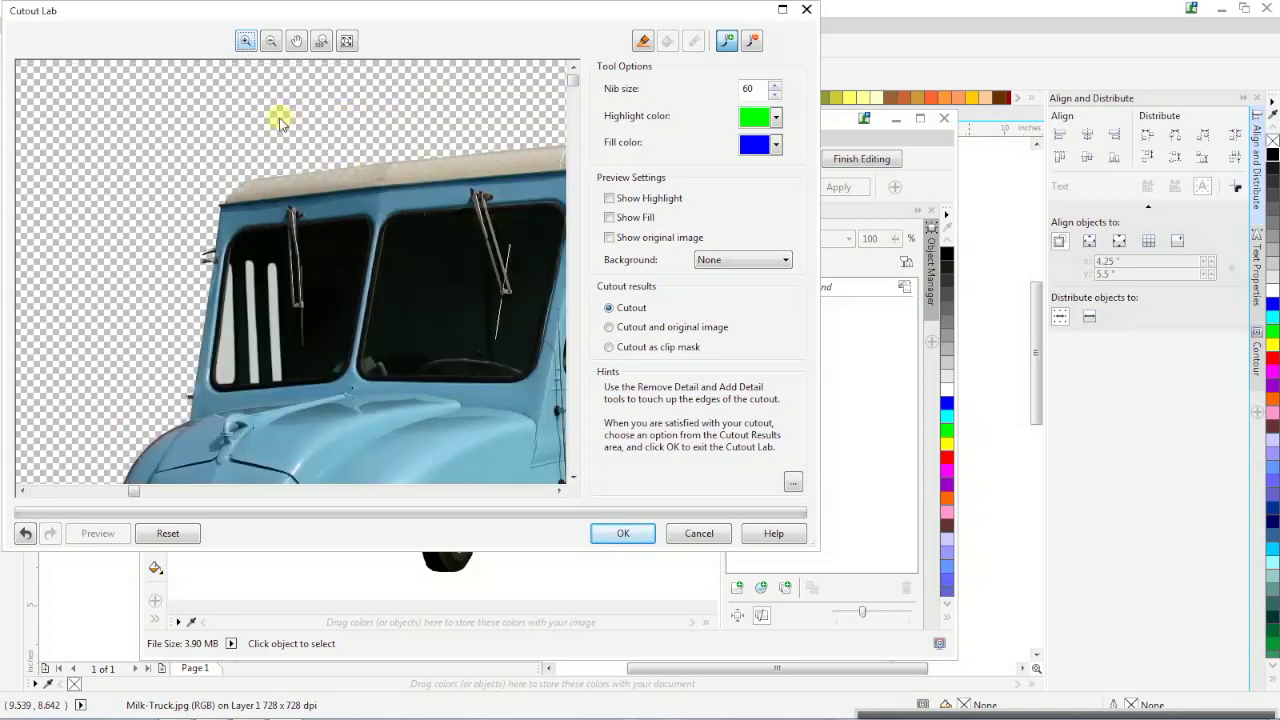
pyautogui.moveTo(251, 185)
pyautogui.mouseDown()
pyautogui.moveTo(240, 206)
pyautogui.moveTo(291, 177)
pyautogui.moveTo(372, 188)
pyautogui.moveTo(412, 178)
pyautogui.moveTo(354, 178)
pyautogui.moveTo(423, 174)
pyautogui.mouseUp()
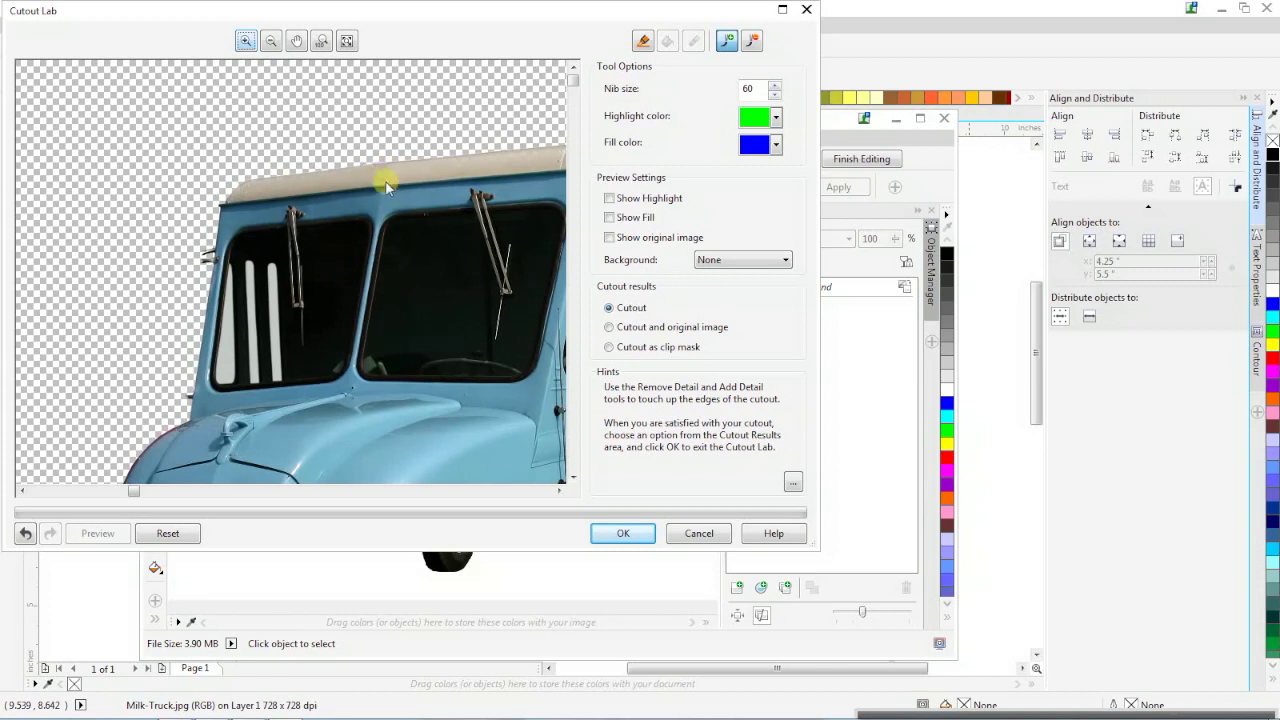
pyautogui.scroll(-1, 474, 196)
pyautogui.scroll(1, 304, 105)
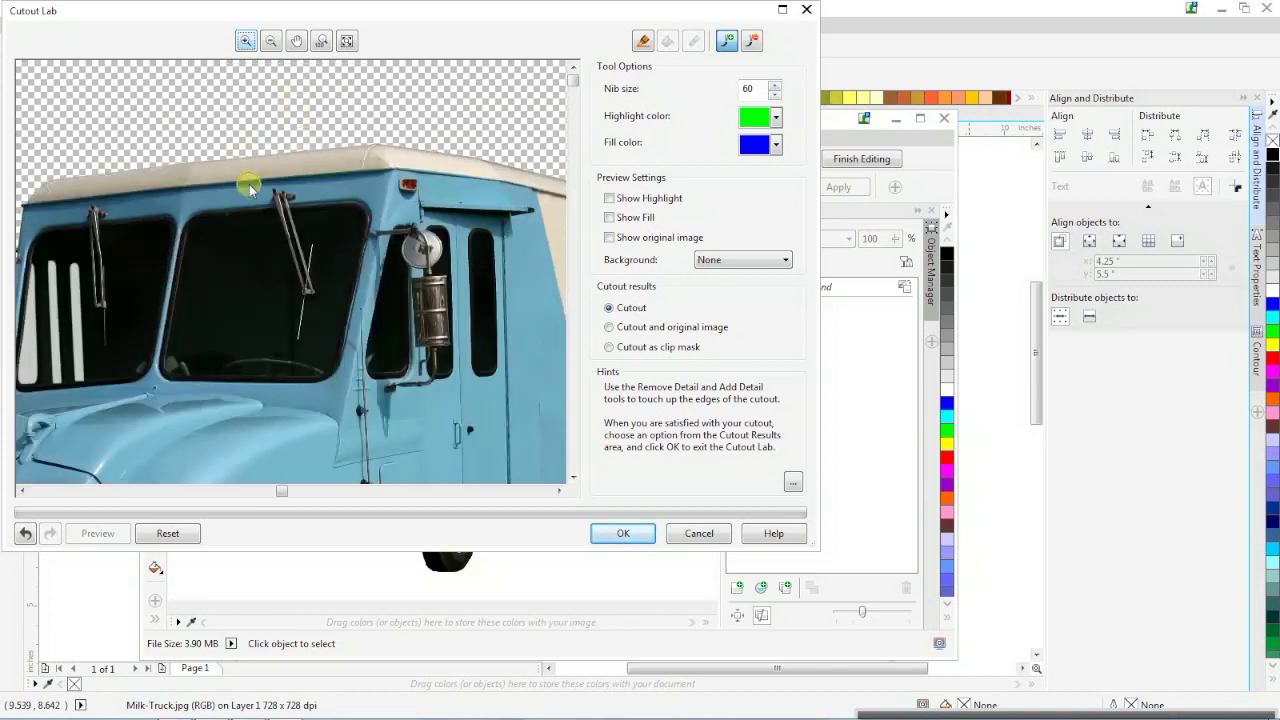
pyautogui.moveTo(249, 184)
pyautogui.mouseDown()
pyautogui.moveTo(376, 161)
pyautogui.moveTo(331, 157)
pyautogui.moveTo(315, 159)
pyautogui.moveTo(376, 166)
pyautogui.mouseUp()
pyautogui.scroll(-1, 370, 272)
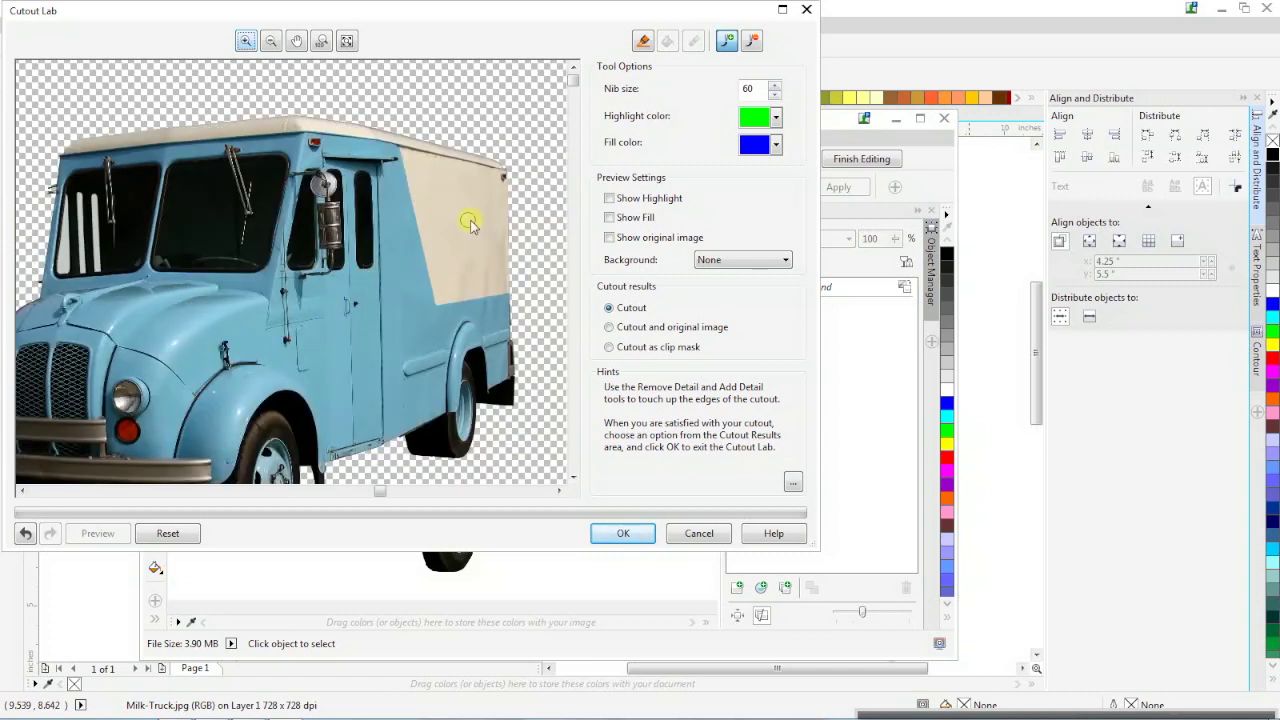
# Step: Erase the side mirror remnants beside the far windshield pillar using the Remove Detail tool with a nib size of 40
pyautogui.scroll(1, 447, 180)
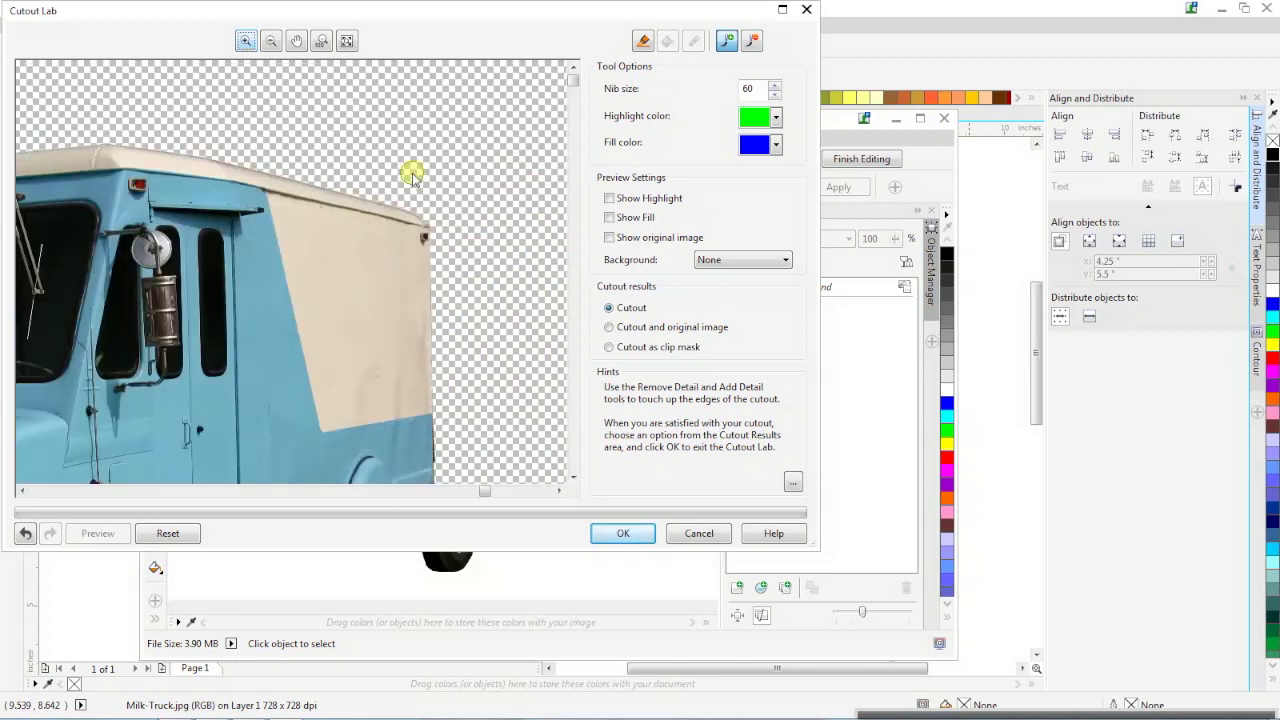
pyautogui.scroll(-2, 411, 171)
pyautogui.scroll(1, 214, 265)
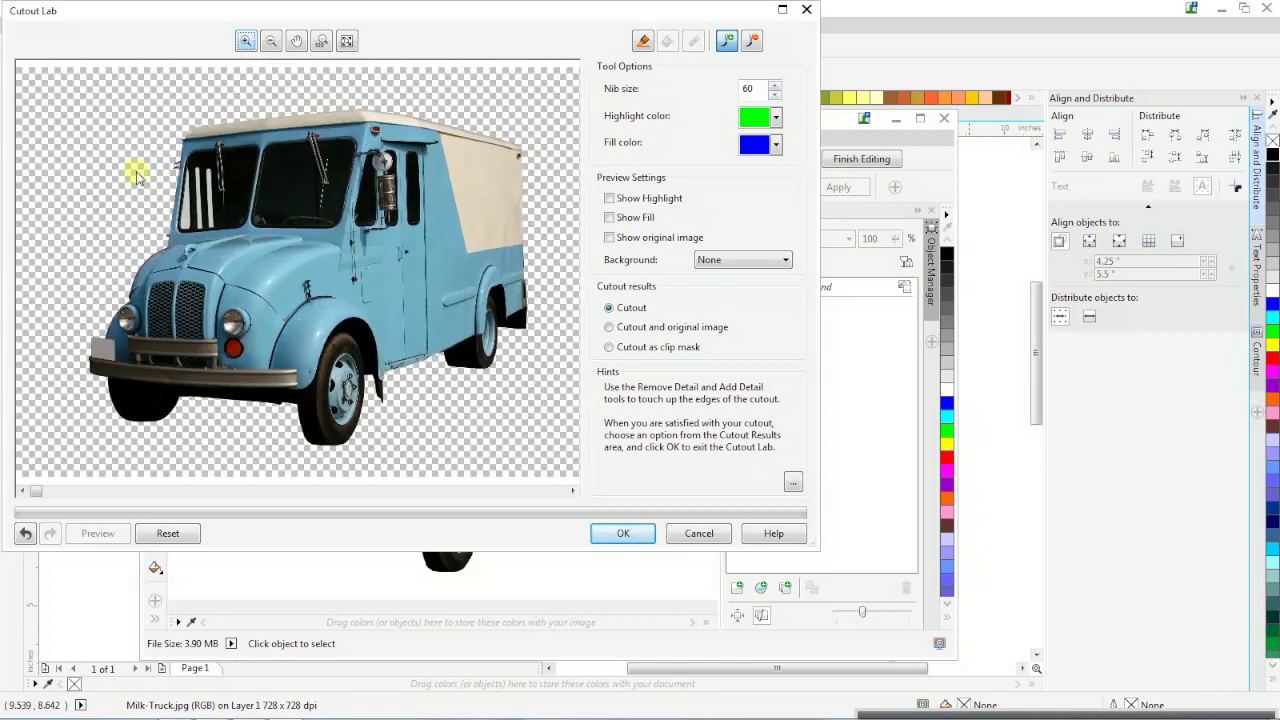
pyautogui.scroll(1, 171, 169)
pyautogui.scroll(1, 302, 226)
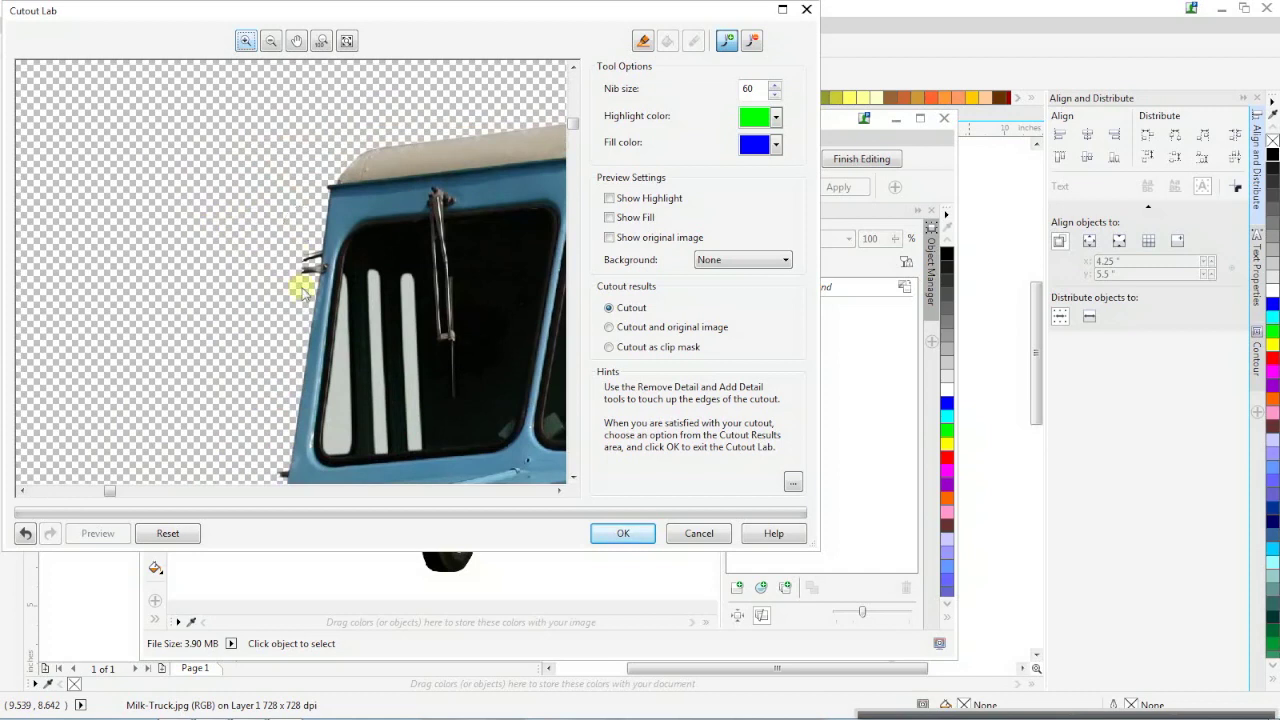
pyautogui.click(752, 42)
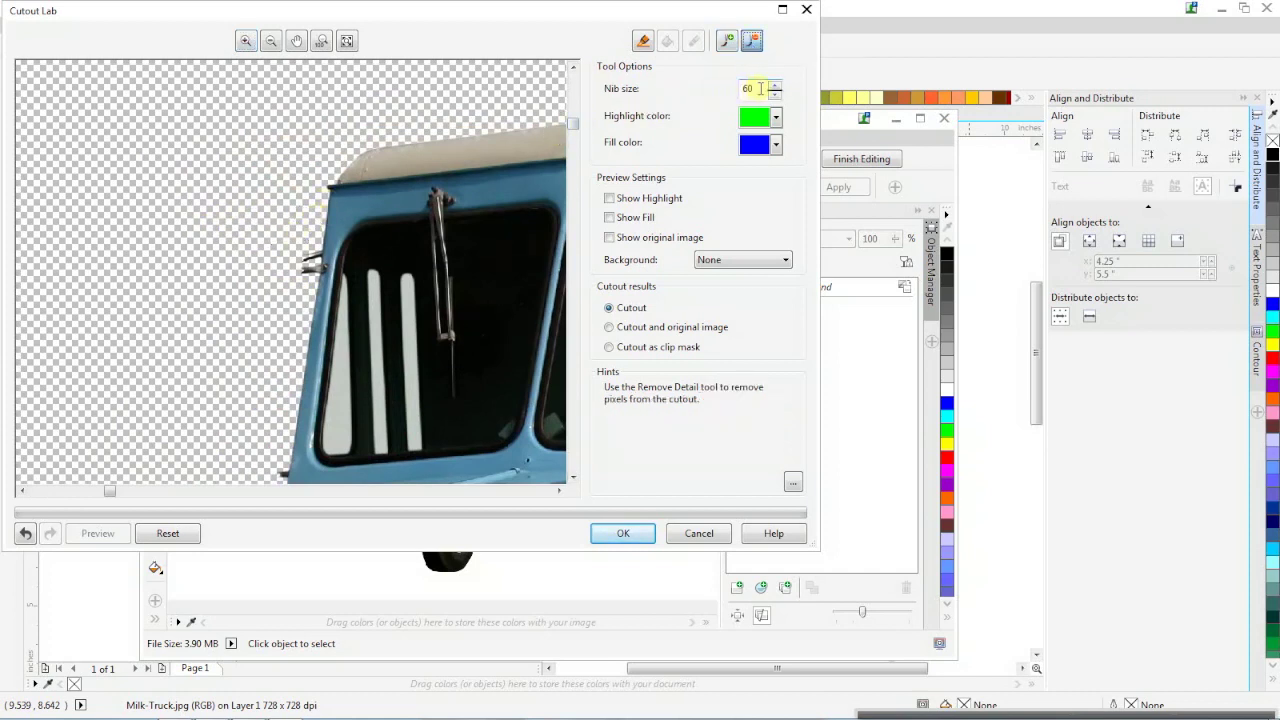
pyautogui.moveTo(760, 88); pyautogui.dragTo(670, 87)
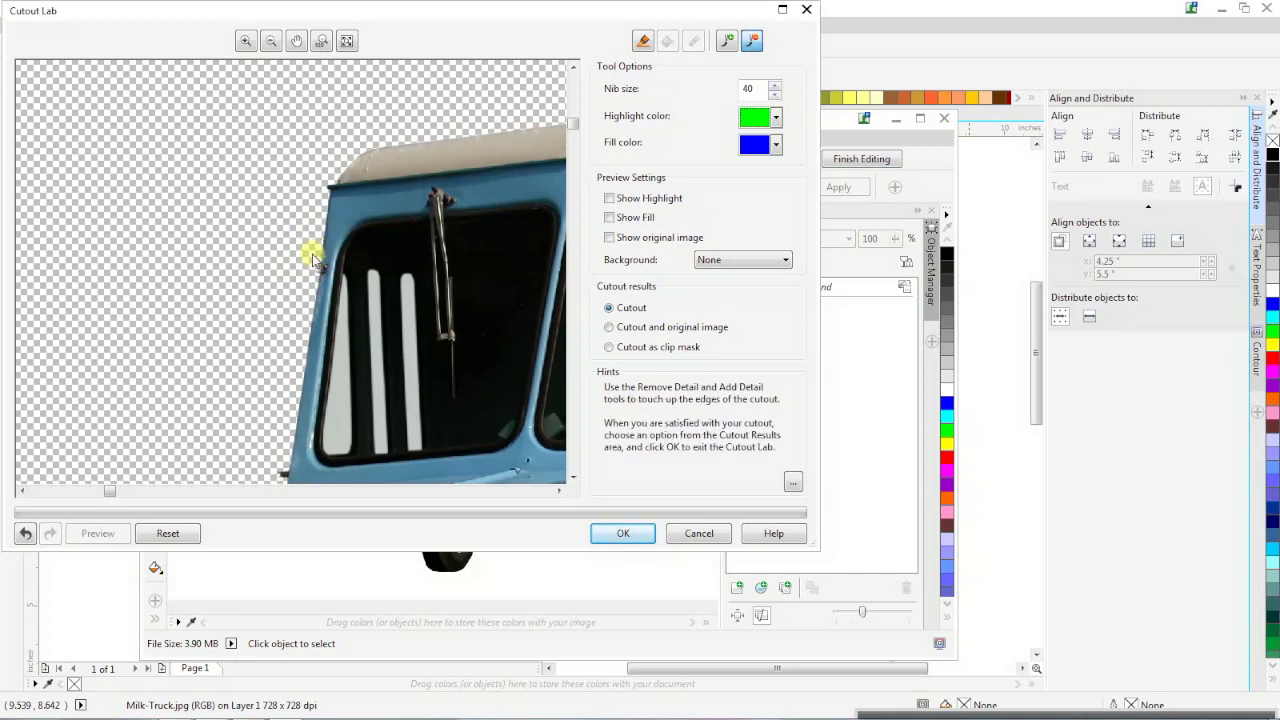
# Step: Touch up the far windshield pillar's edge near the mirror mount using the Add Detail tool with a nib size of 20
pyautogui.scroll(-2, 251, 337)
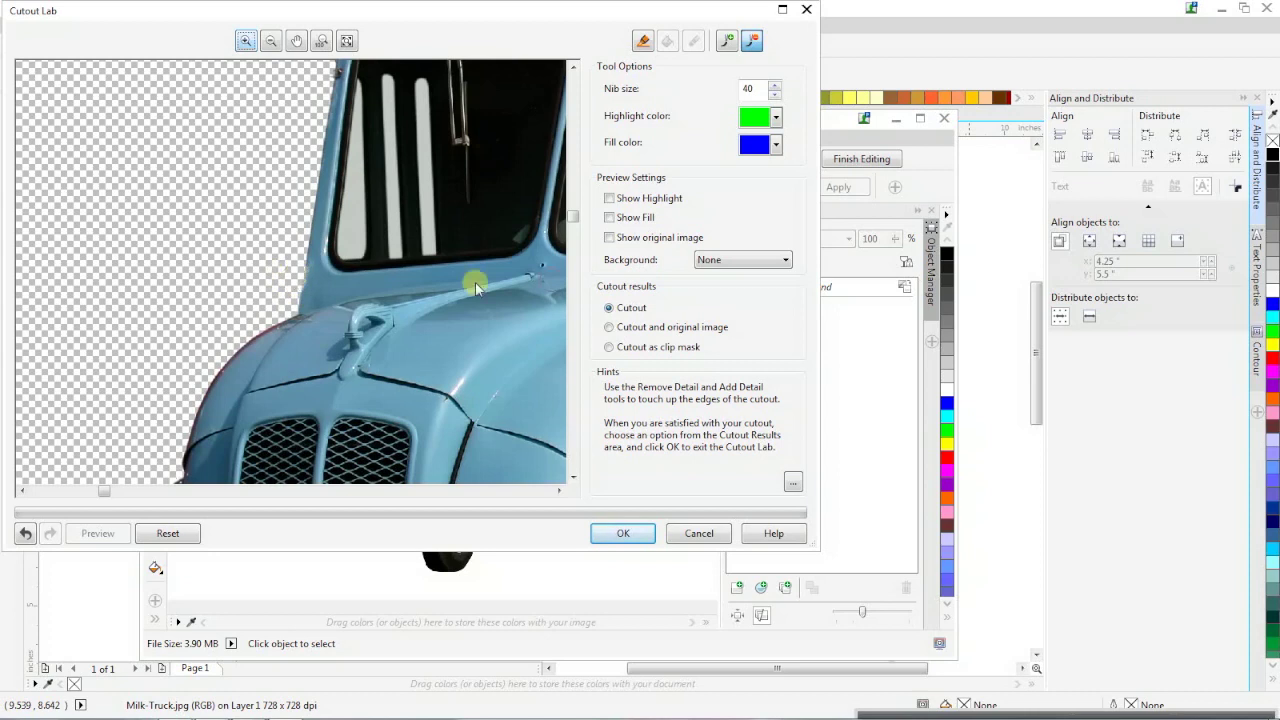
pyautogui.click(727, 40)
pyautogui.doubleClick(750, 88)
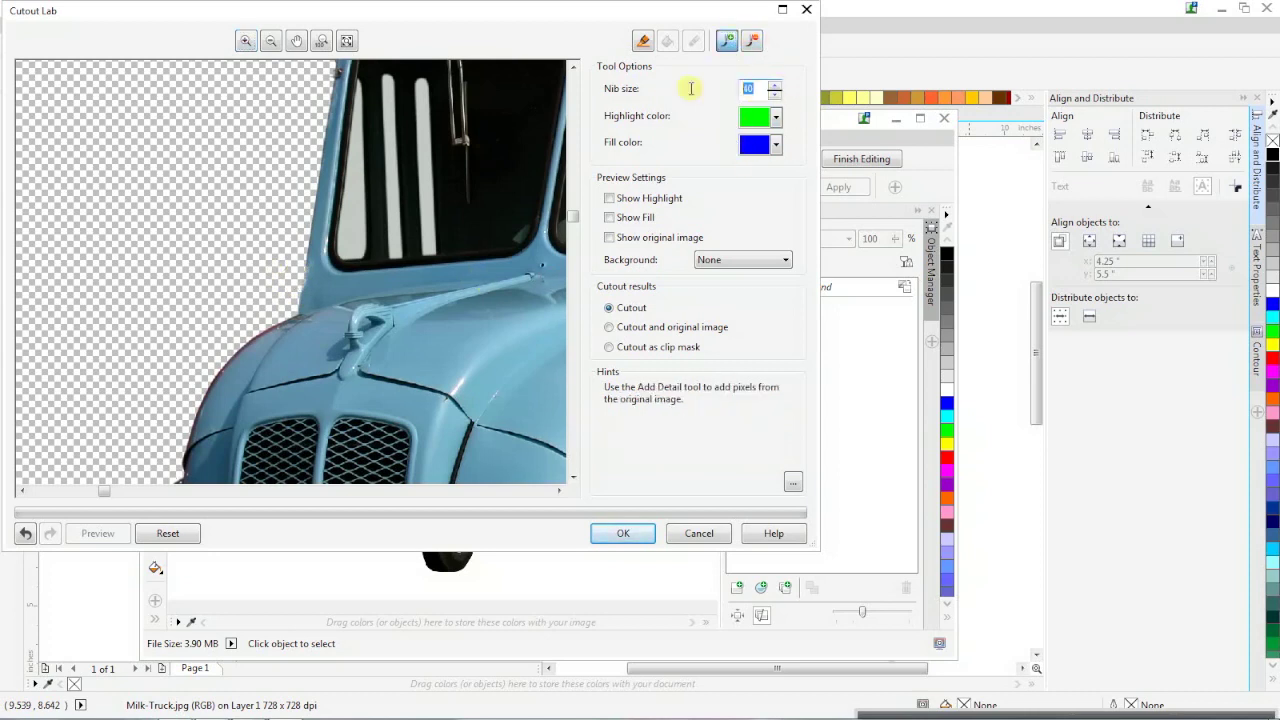
pyautogui.press('Tab')
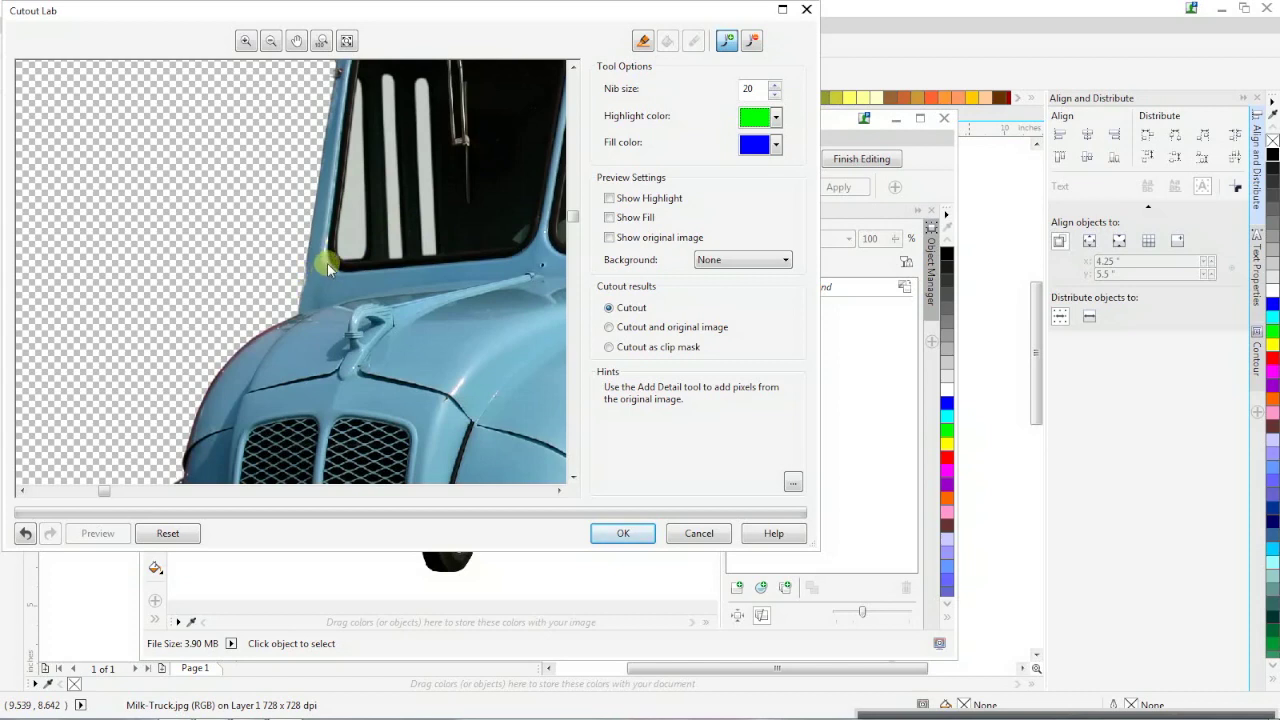
pyautogui.scroll(-1, 337, 240)
pyautogui.scroll(1, 287, 131)
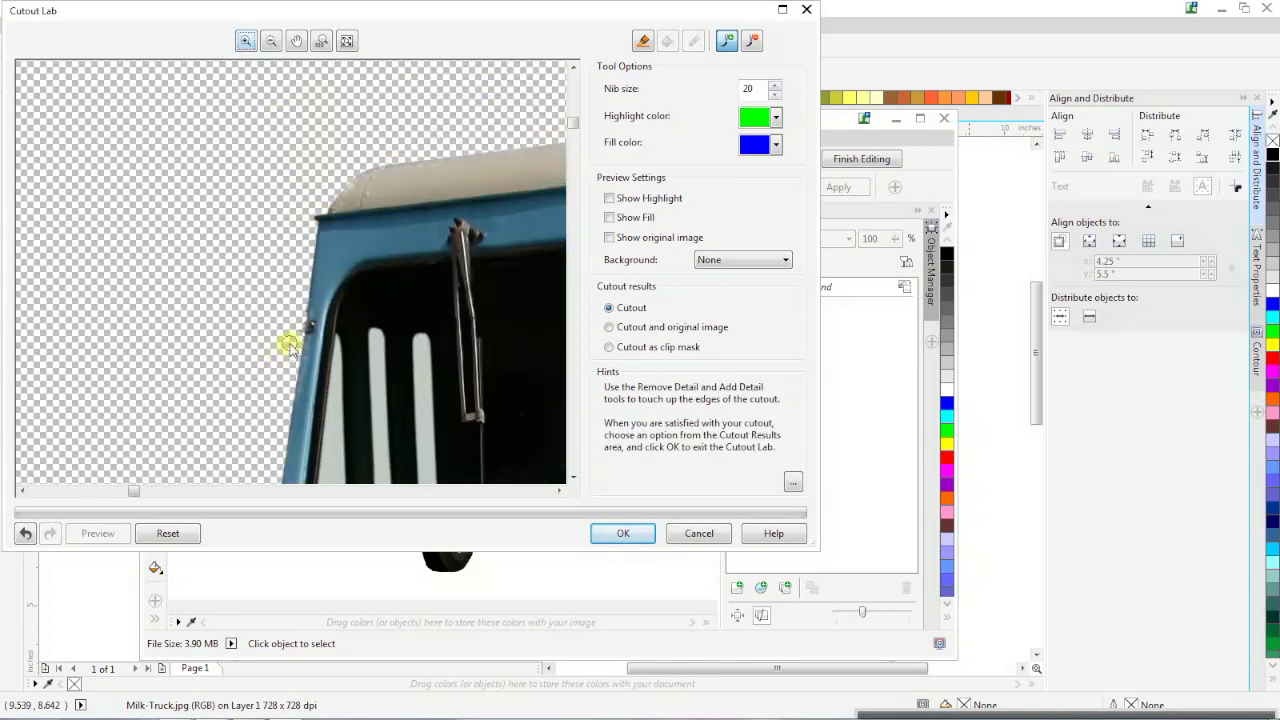
pyautogui.scroll(1, 291, 337)
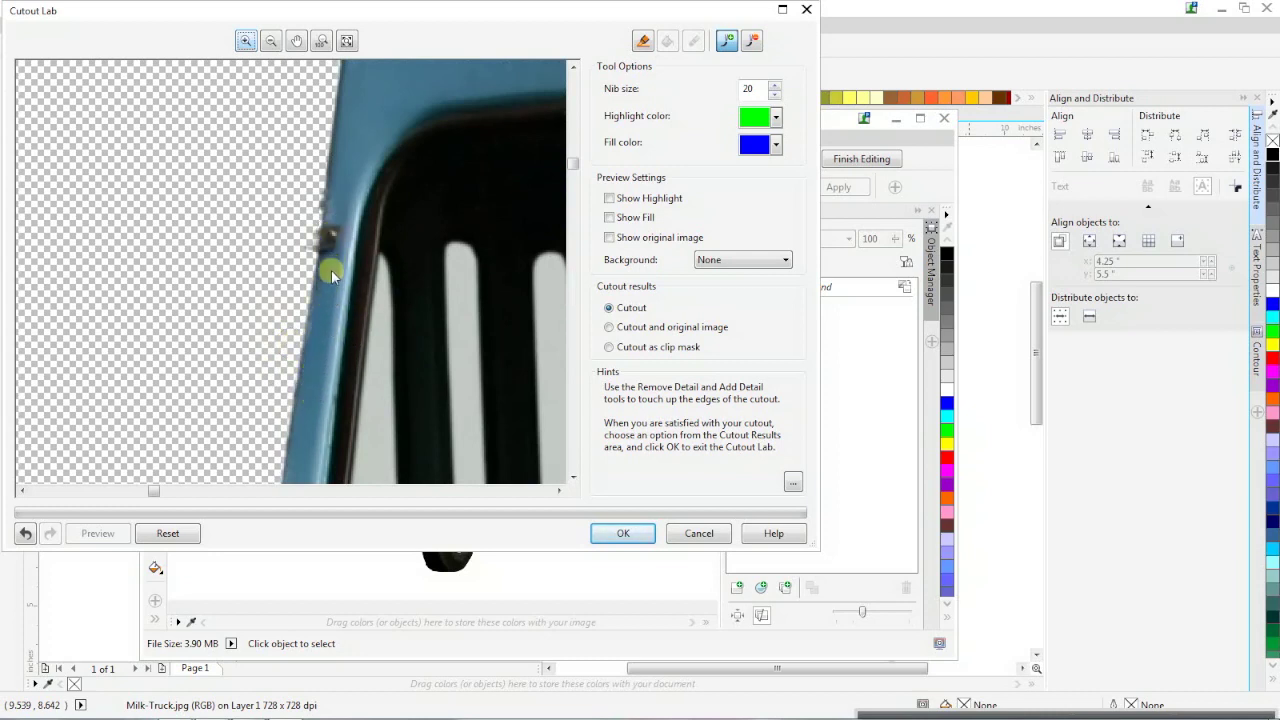
# Step: Refine the small mirror-mount stub on the far windshield pillar with the Remove Detail and Add Detail tools
pyautogui.click(754, 41)
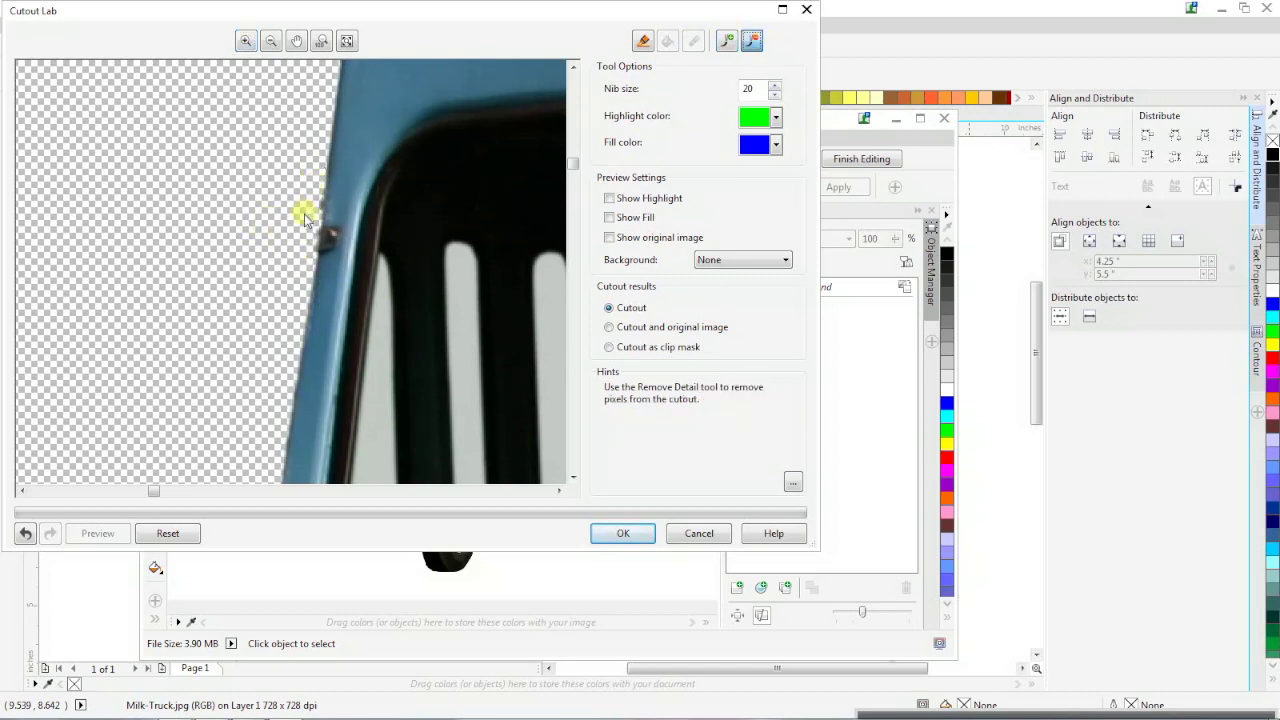
pyautogui.click(728, 42)
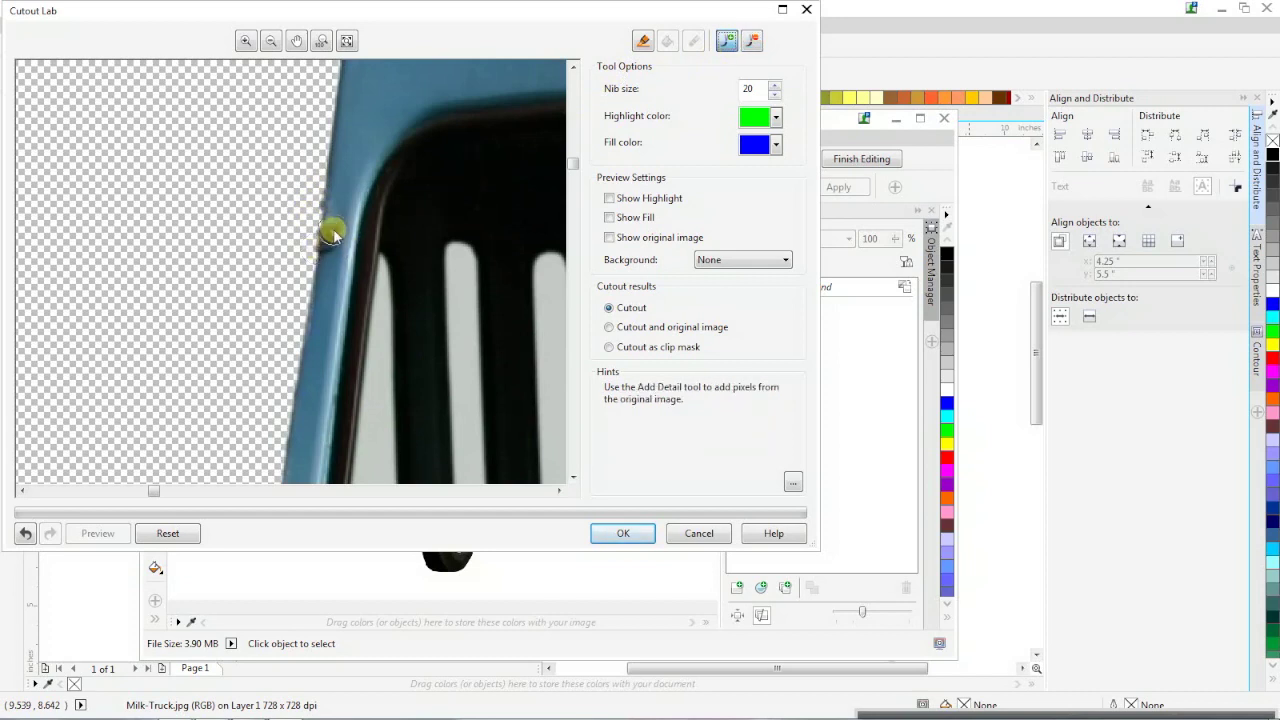
pyautogui.scroll(-1, 371, 275)
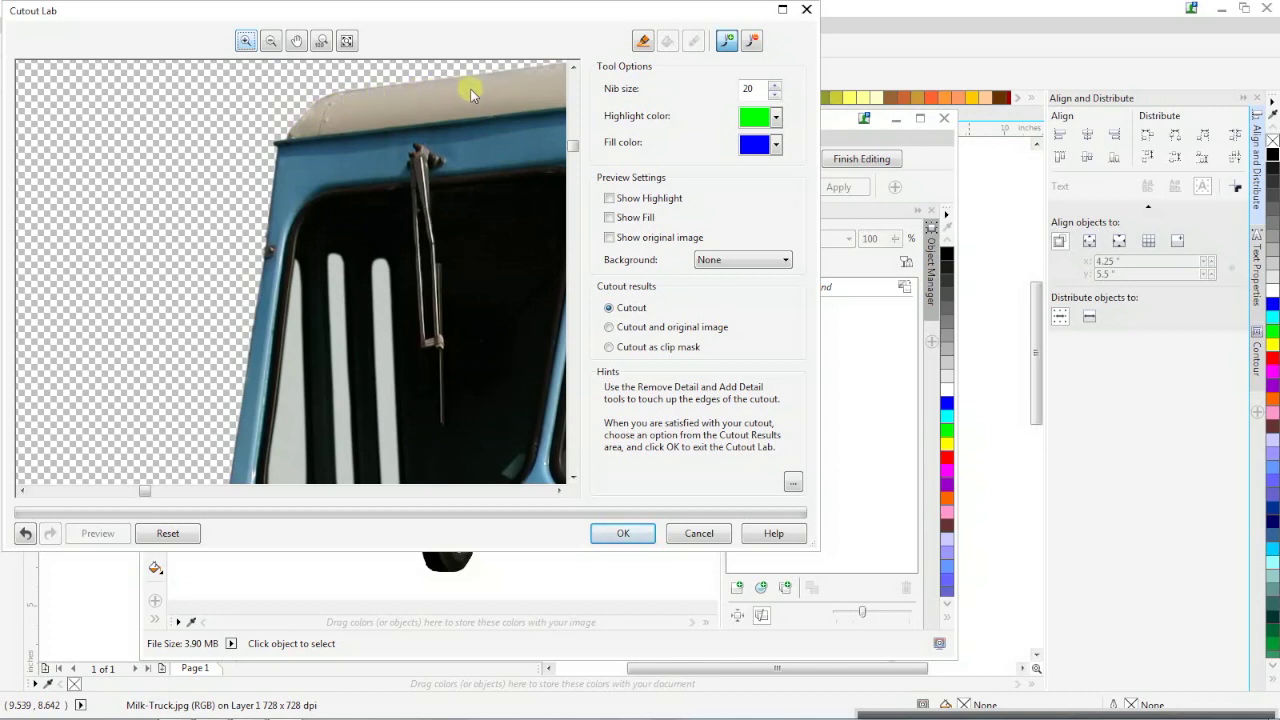
# Step: Apply the finished cutout, and save and close the edited truck image to return to CorelDRAW
pyautogui.scroll(-3, 445, 214)
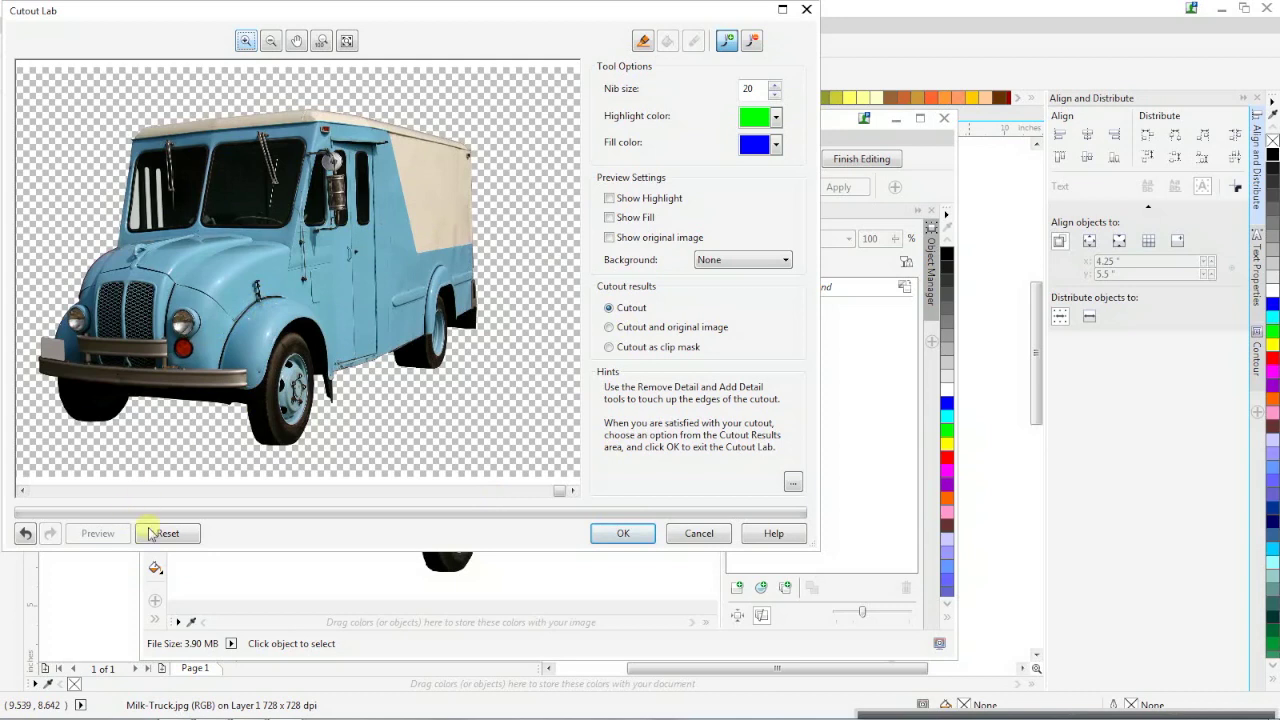
pyautogui.click(624, 534)
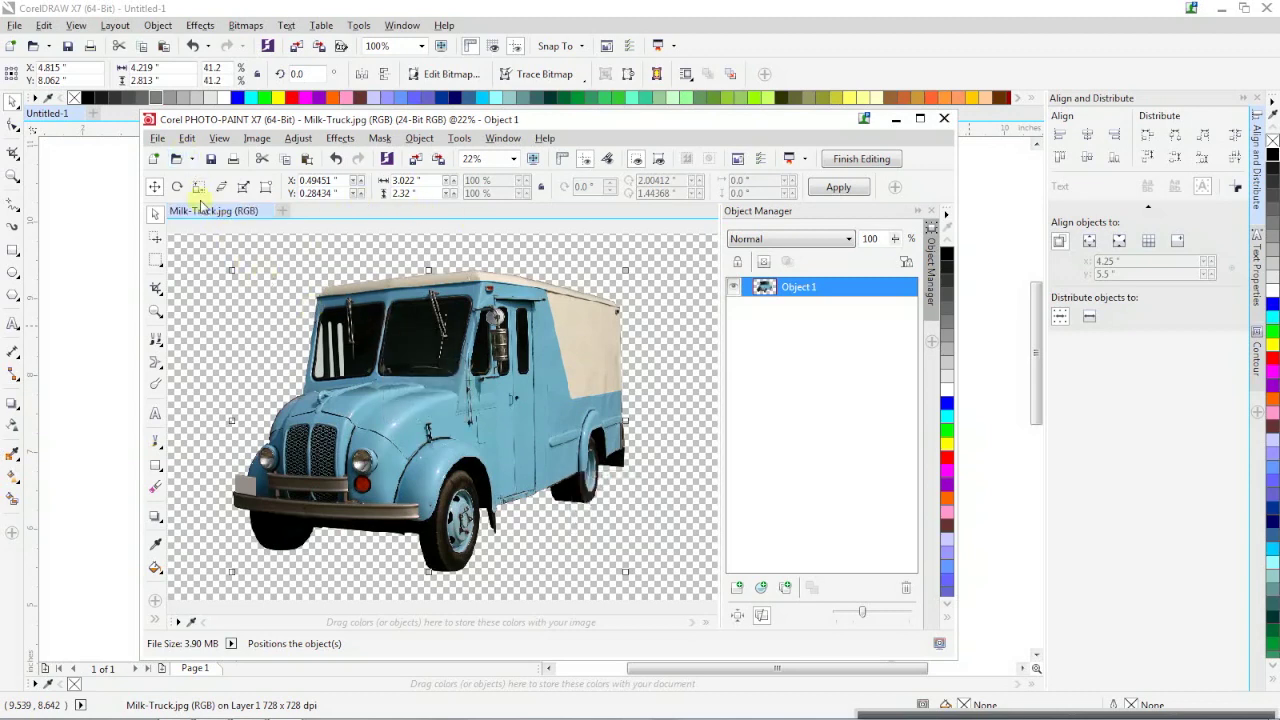
pyautogui.click(354, 318)
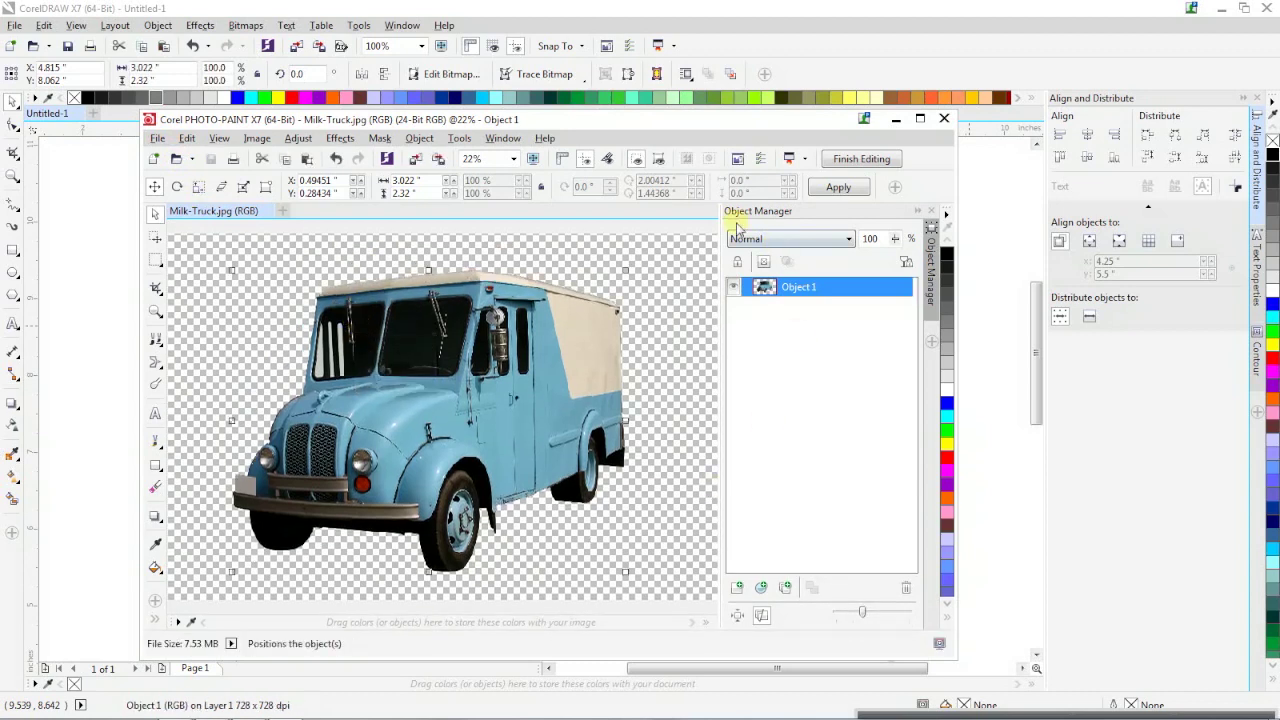
pyautogui.click(943, 120)
# Step: Move the truck slightly left and down over the patterned background, to about X 4.607" and Y 8.031", and deselect it
pyautogui.click(652, 360)
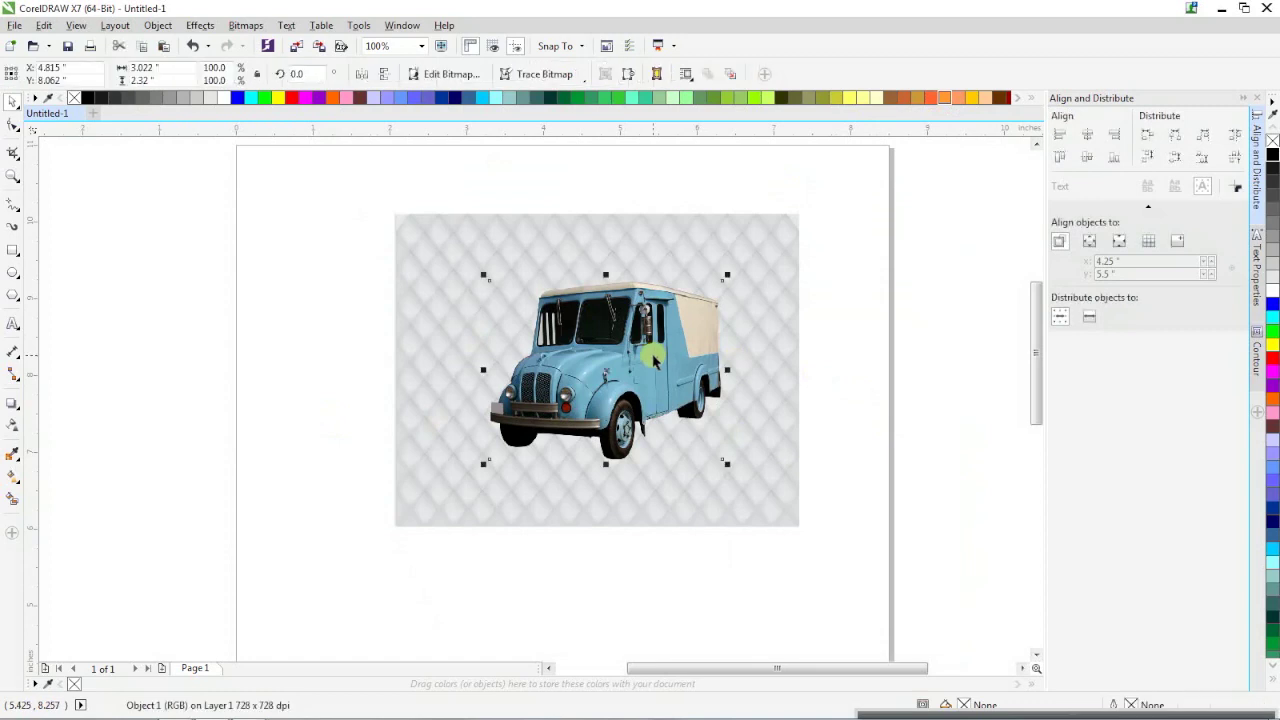
pyautogui.scroll(1, 660, 312)
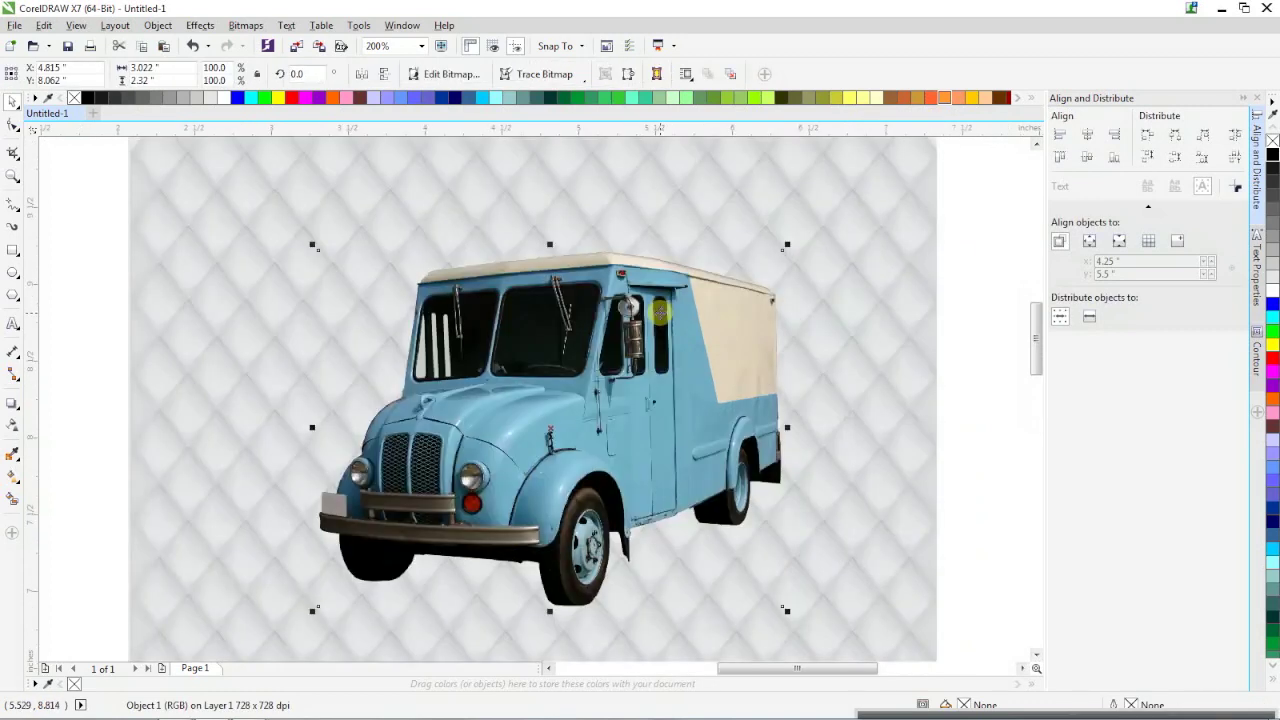
pyautogui.scroll(-1, 660, 312)
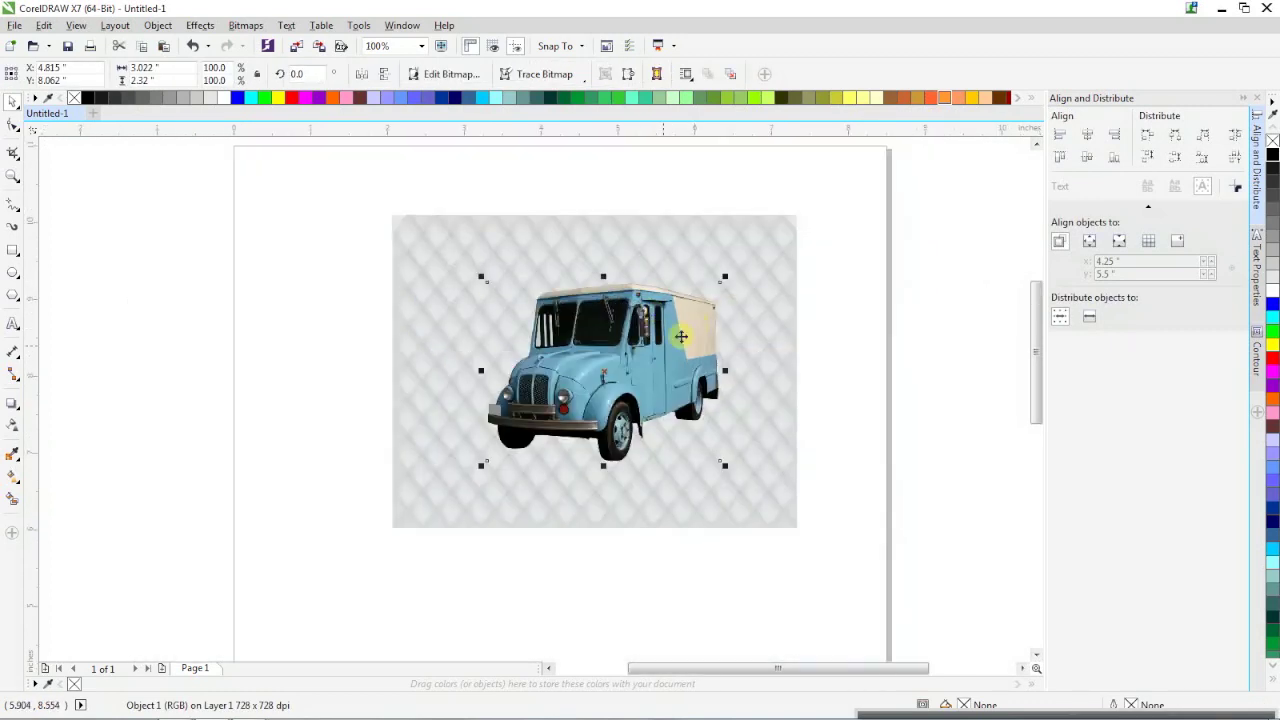
pyautogui.moveTo(643, 363); pyautogui.dragTo(628, 365)
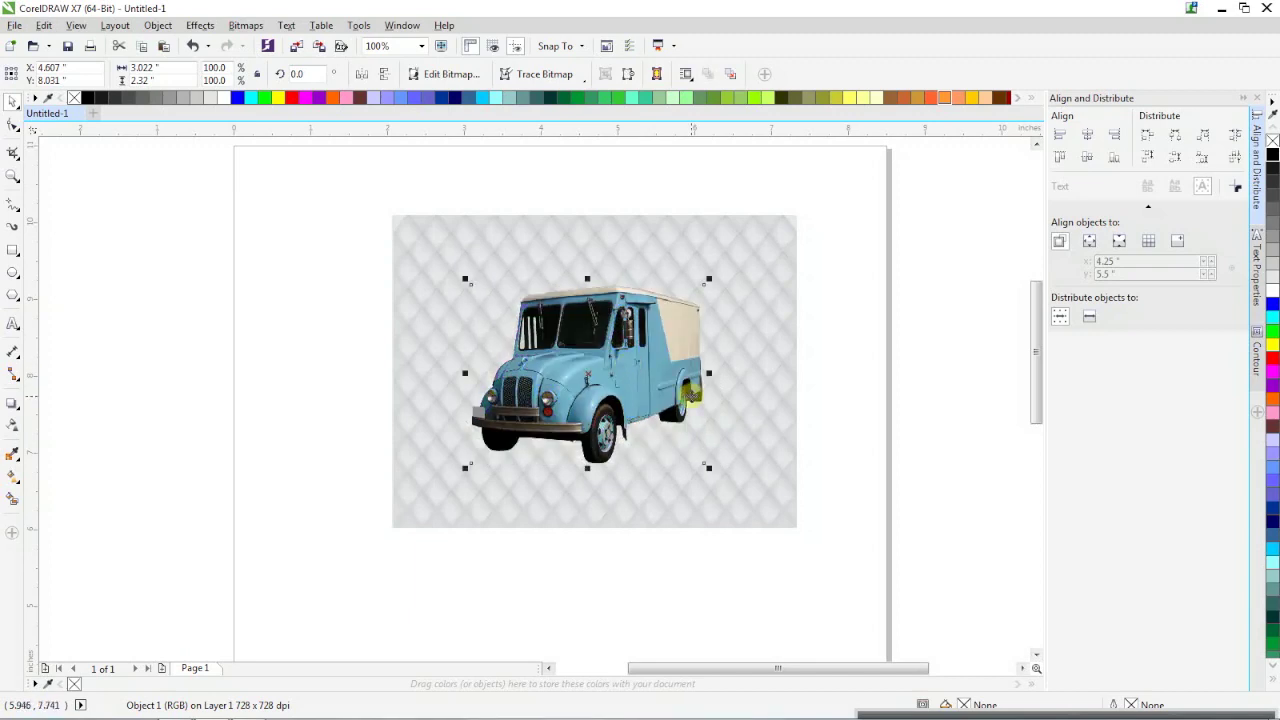
pyautogui.click(837, 374)
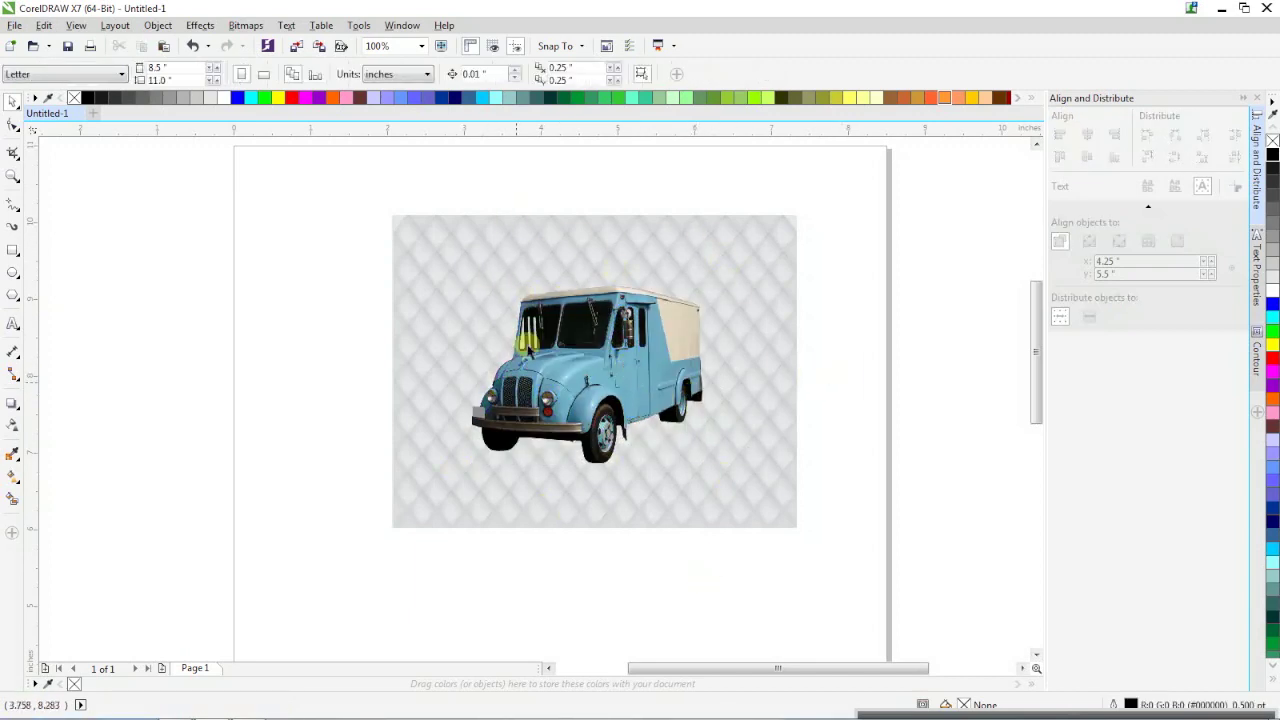
# Step: Add a drop shadow to the truck, cast toward the lower right with an offset of about 0.106" by -0.098"
pyautogui.click(530, 450)
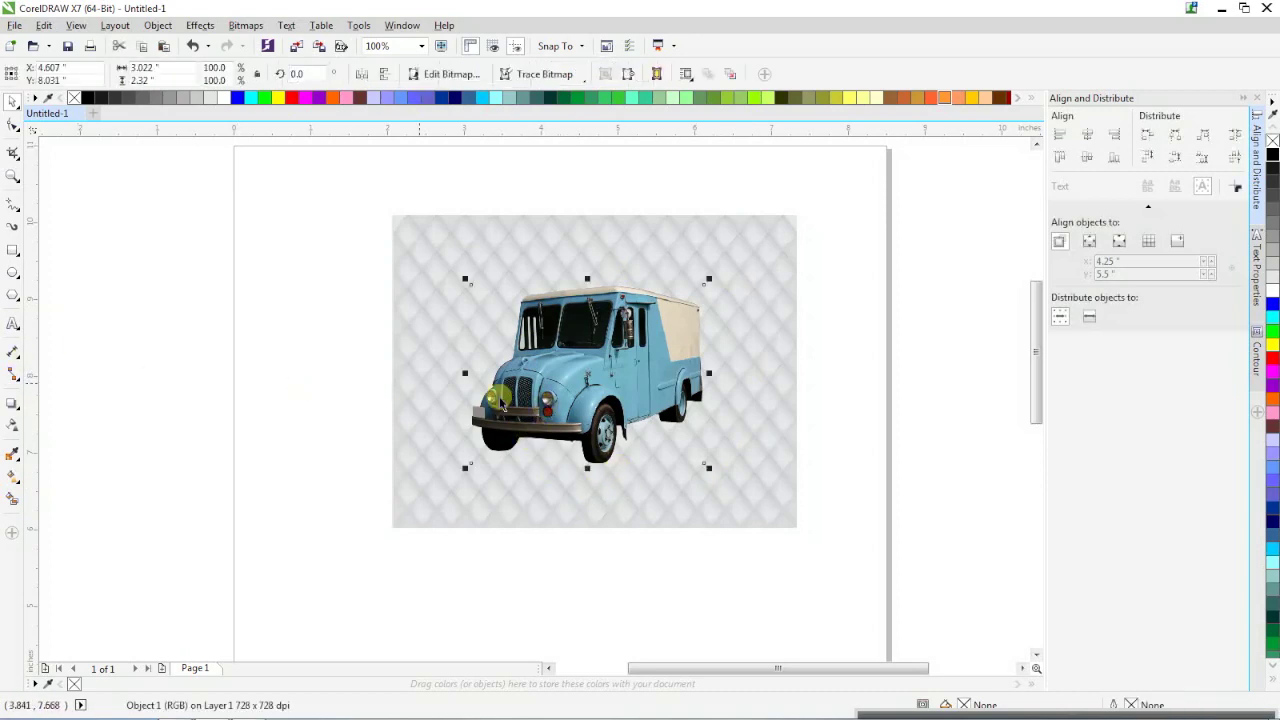
pyautogui.click(13, 403)
pyautogui.moveTo(578, 381); pyautogui.dragTo(698, 478)
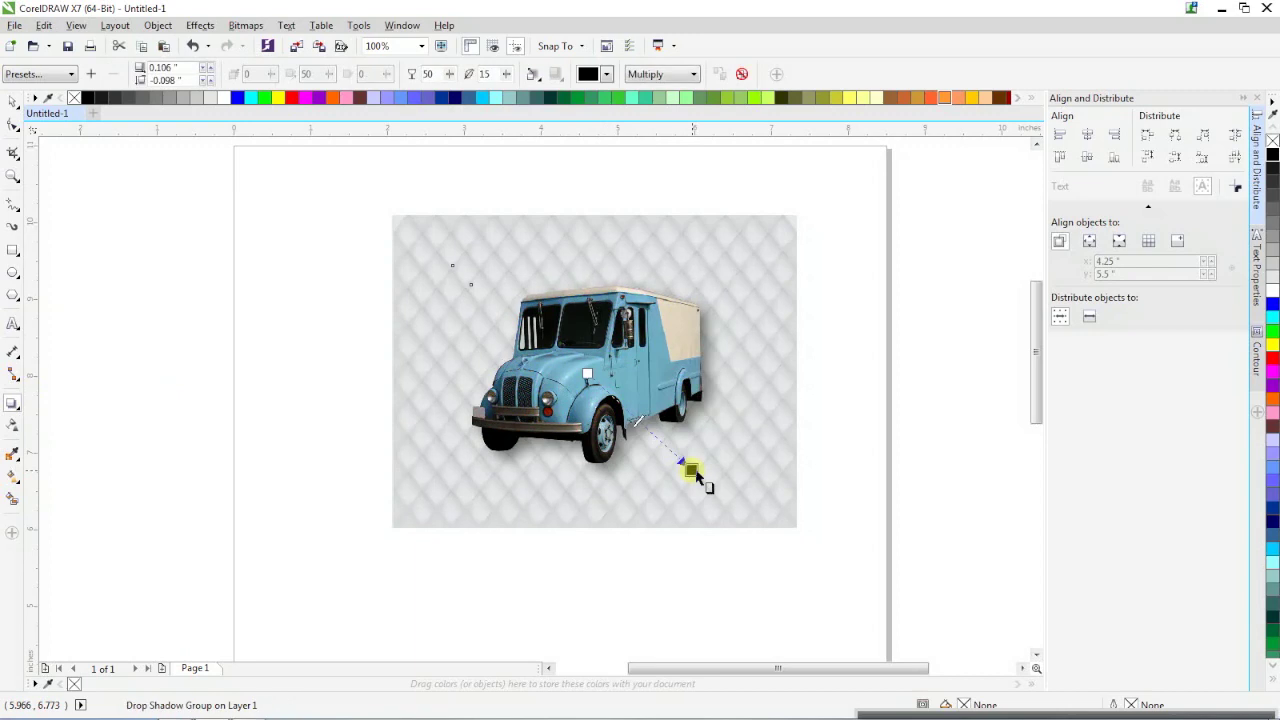
# Step: Set the drop shadow's opacity to 60 and deselect the truck
pyautogui.moveTo(638, 421); pyautogui.dragTo(650, 431)
pyautogui.click(14, 102)
pyautogui.click(218, 328)
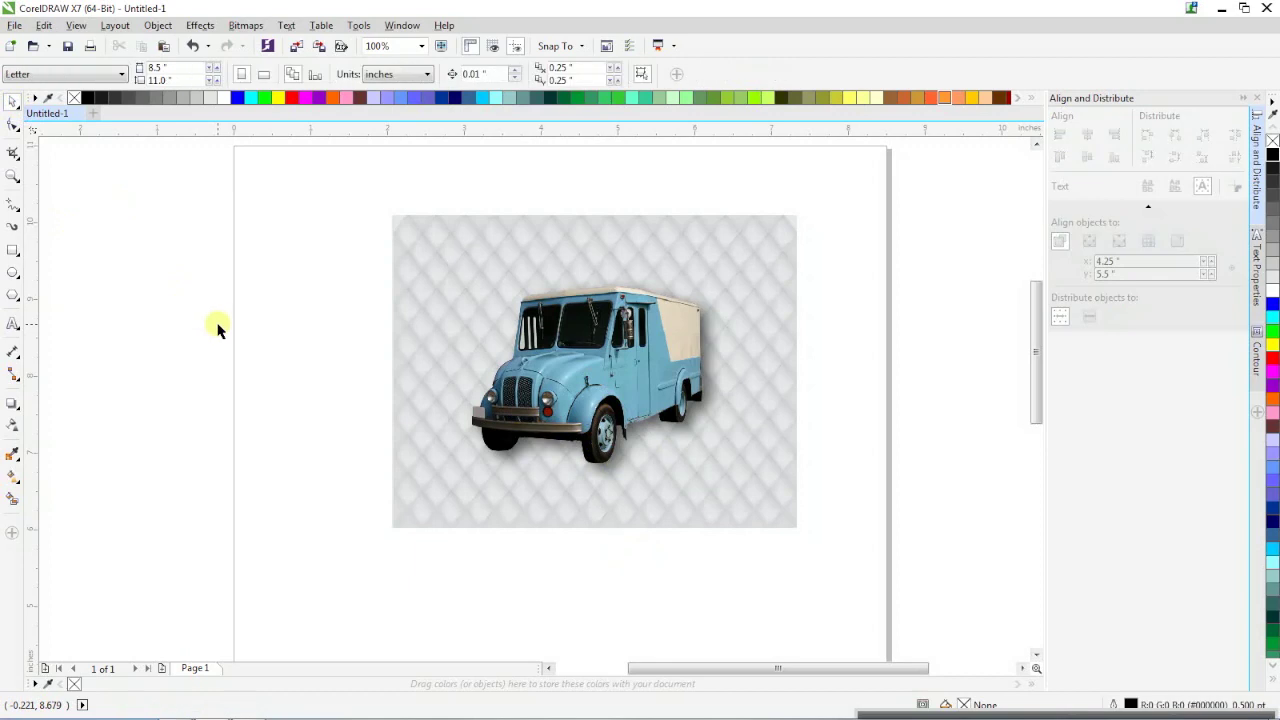